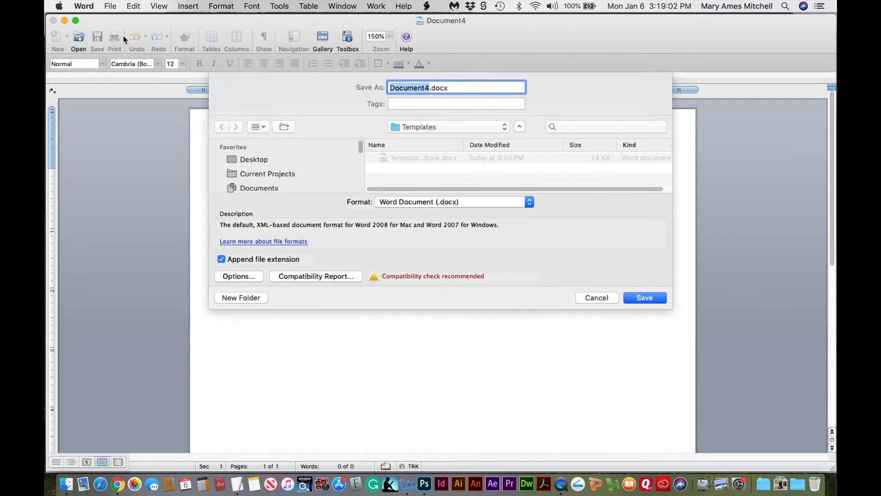
Name the new document "Template for 6x9 Book"
text(temp)
key(BackSpace)
key(BackSpace)
key(BackSpace)
key(BackSpace)
text(Temp)
text(late for 6)
text(x9 Bo)
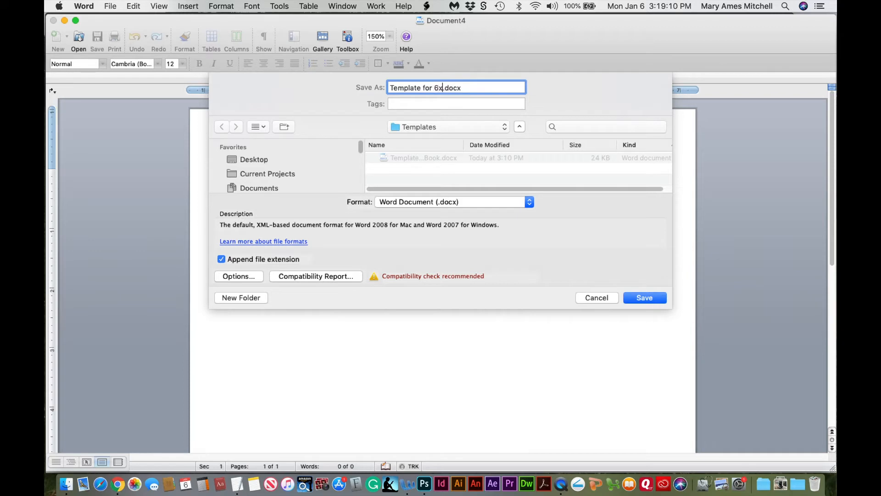
text(ok)
Create a "Book Templates" folder inside Templates and save the document there in Word Document (.docx) format
click(234, 298)
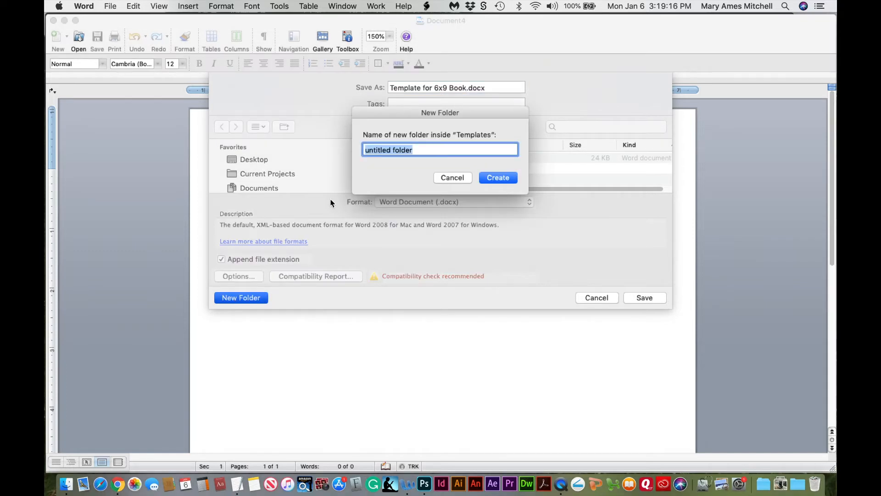
text(Book Templates)
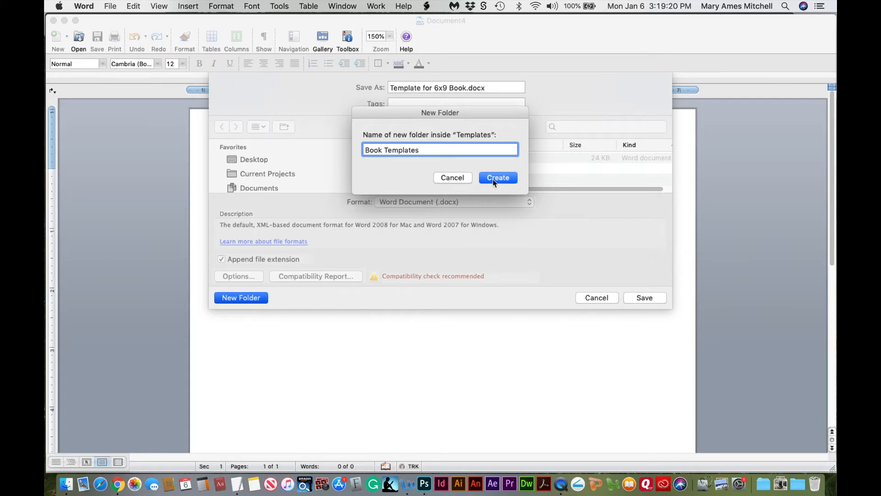
click(498, 178)
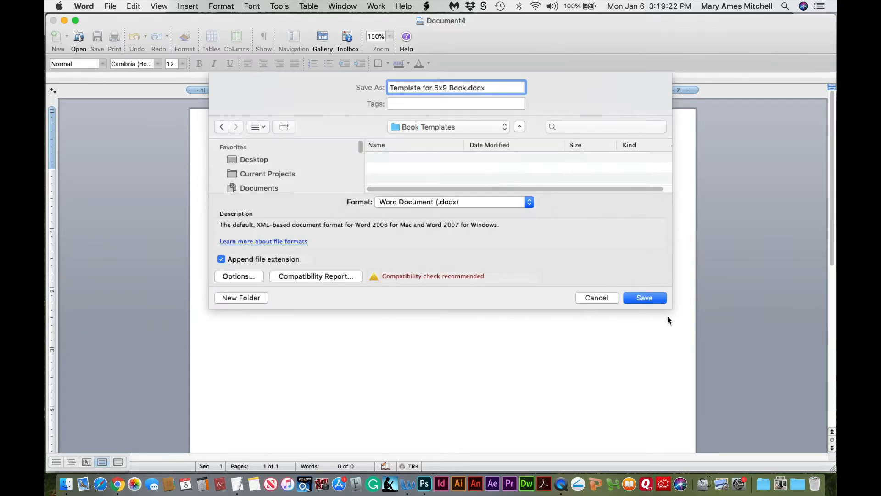
click(647, 299)
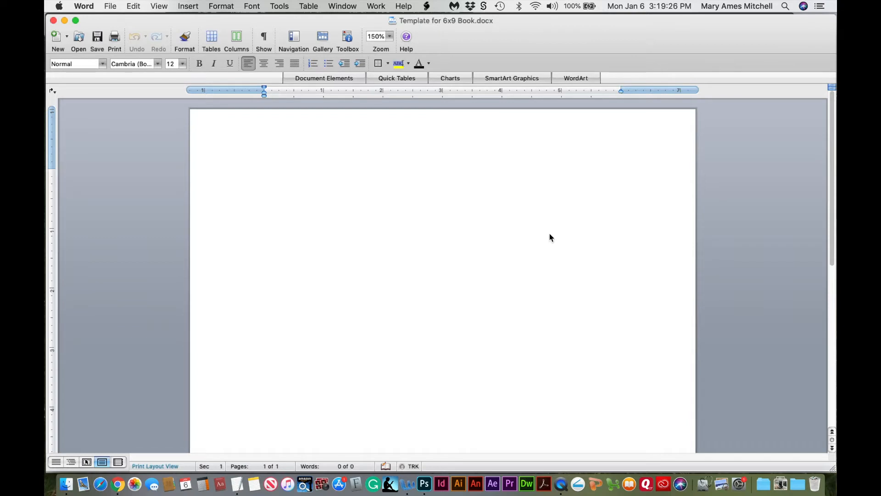
Enable mirror margins for the whole document and set the bottom margin to .88"
click(224, 6)
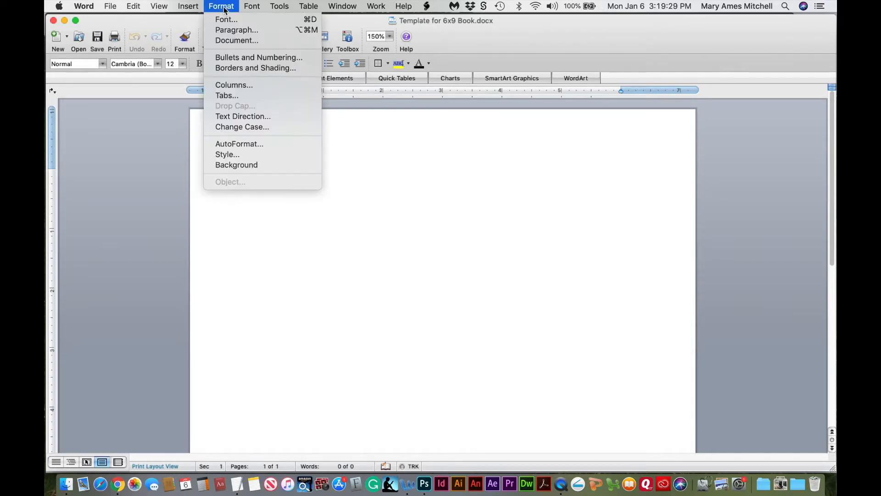
click(229, 41)
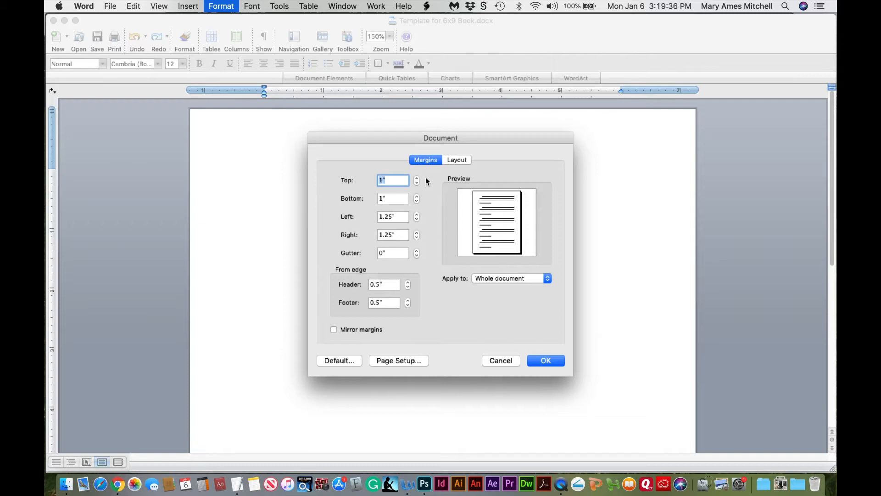
click(334, 330)
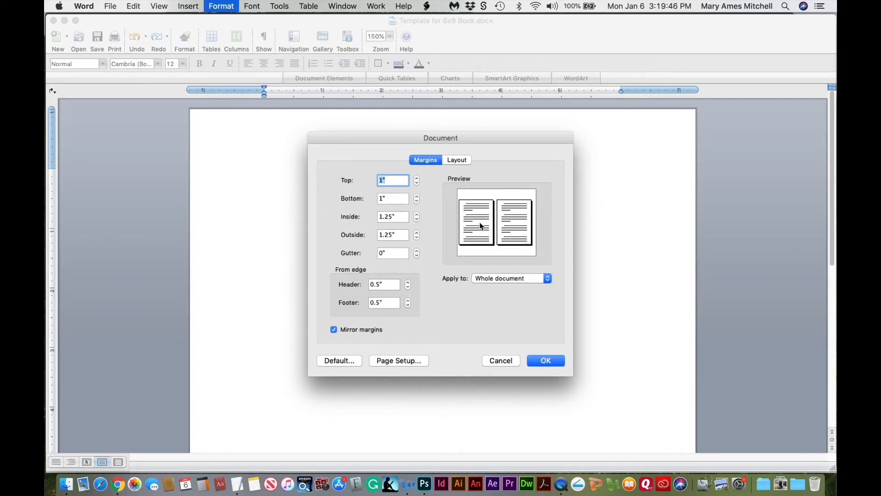
click(394, 181)
click(382, 200)
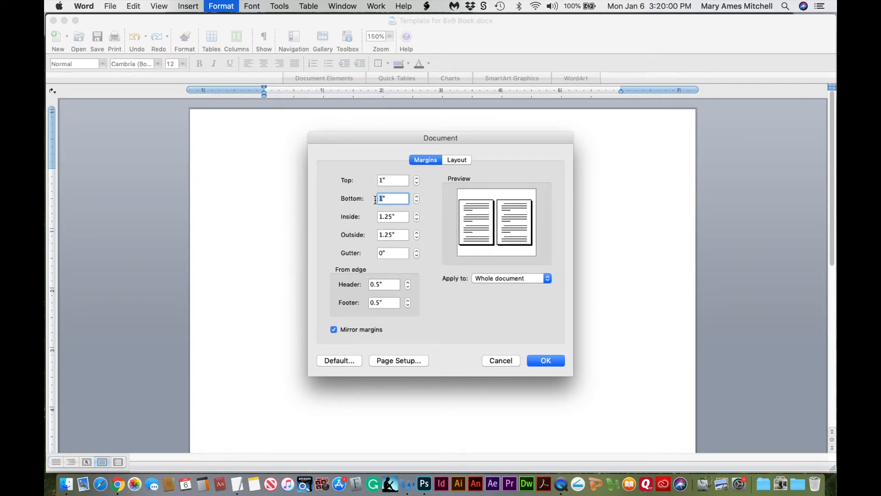
text(.88)
key(Tab)
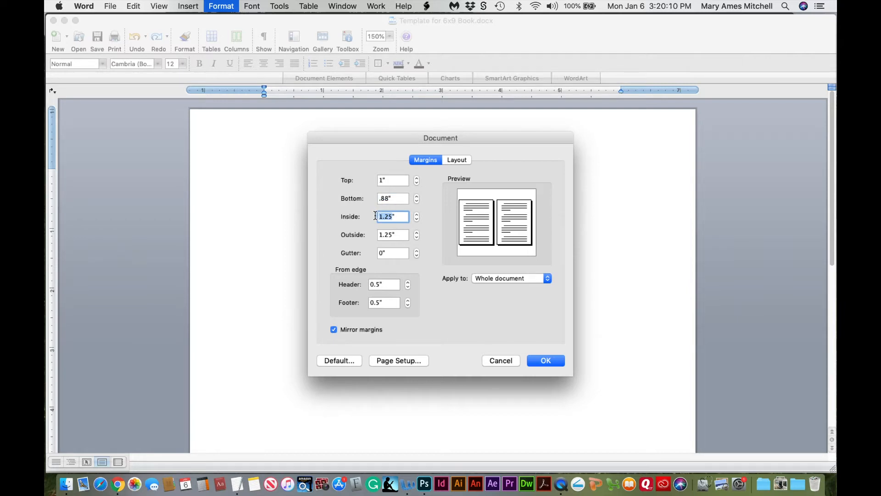
Set the inside margin to .55" and the outside margin to .66"
text(1")
text(.55)
click(389, 236)
drag(393, 238, 375, 235)
text(.66")
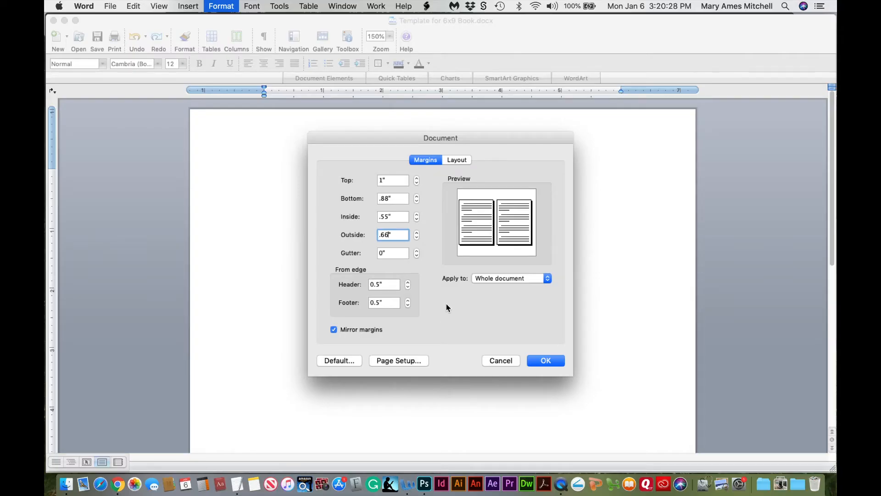
Add a custom paper size named 6x9 with a width of 6 in and a height of 9 in
click(398, 361)
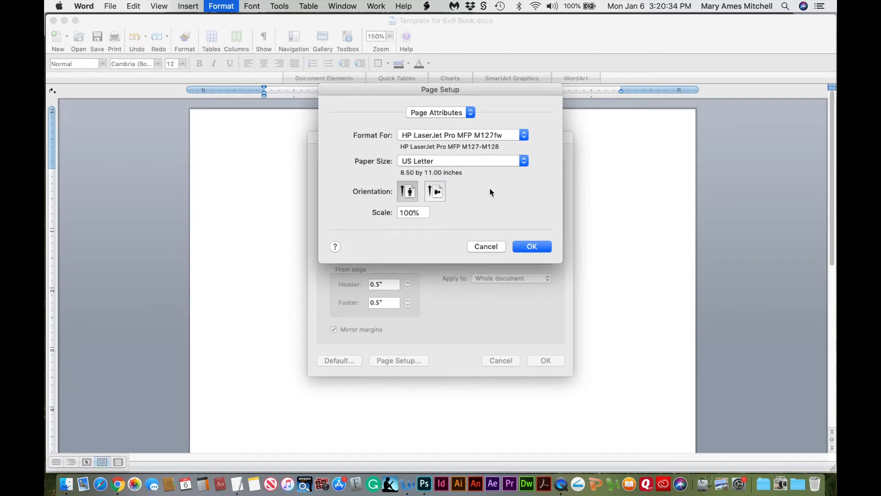
click(468, 161)
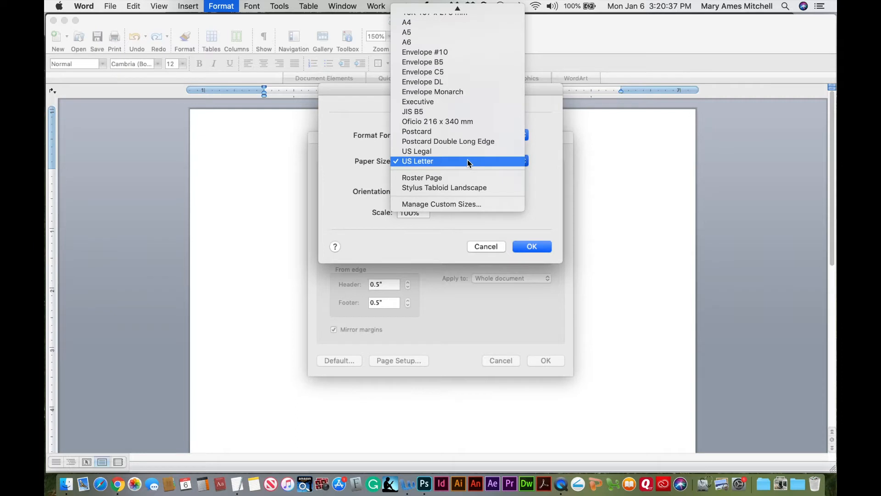
click(464, 207)
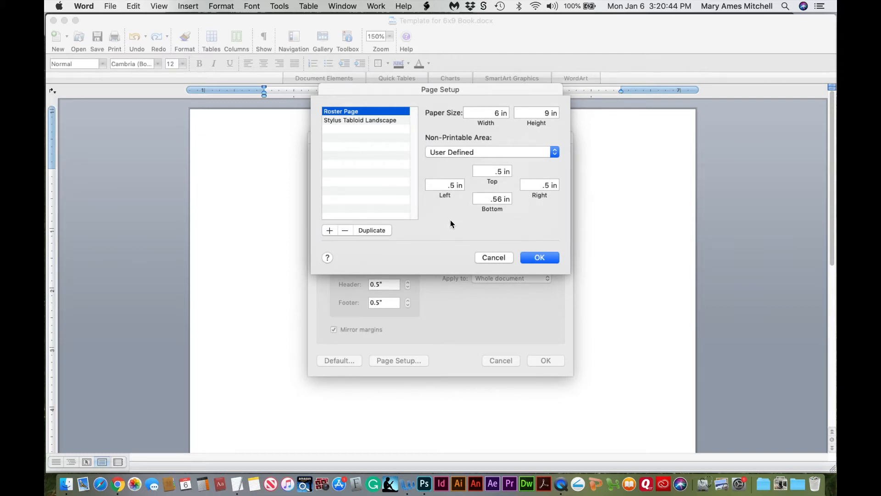
click(329, 231)
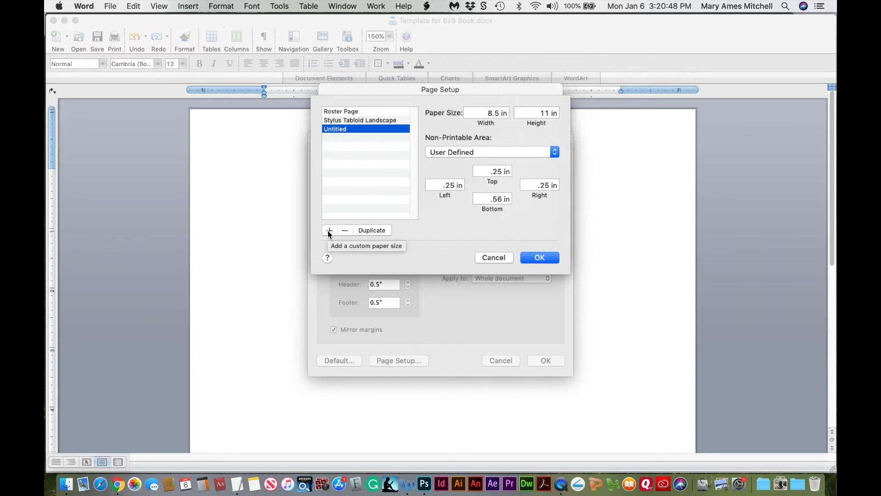
click(335, 129)
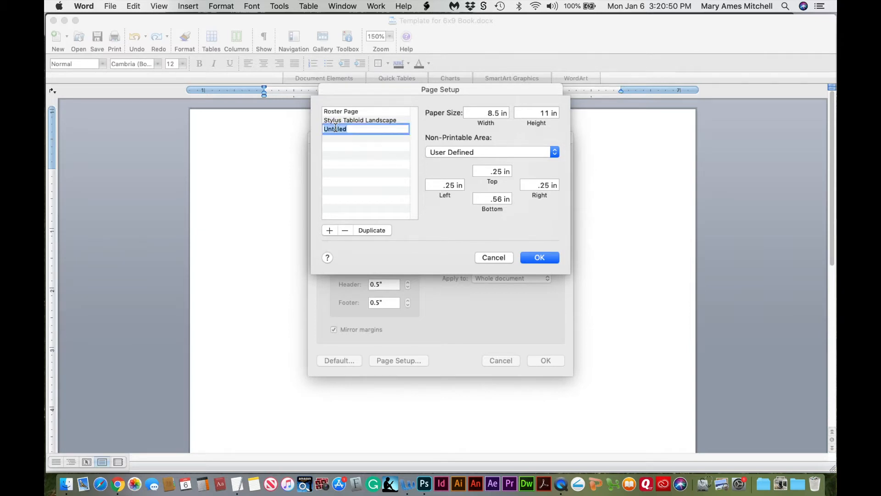
text(6x9)
click(483, 114)
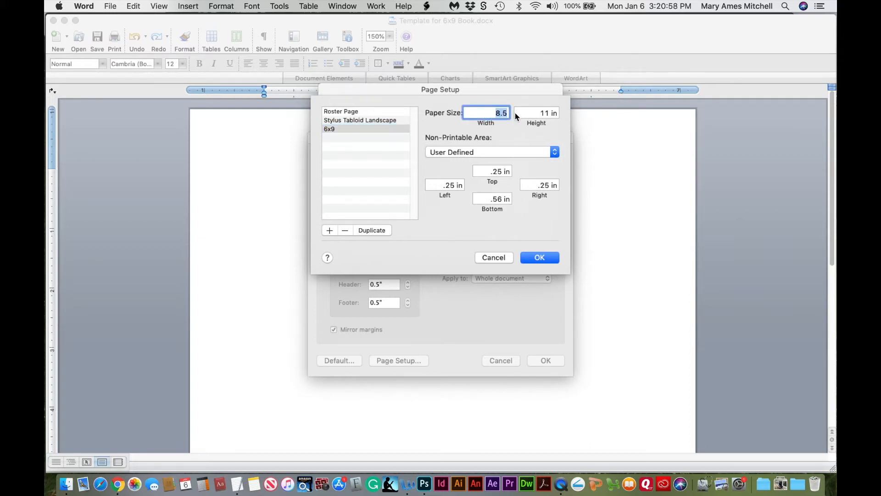
text(6)
key(Tab)
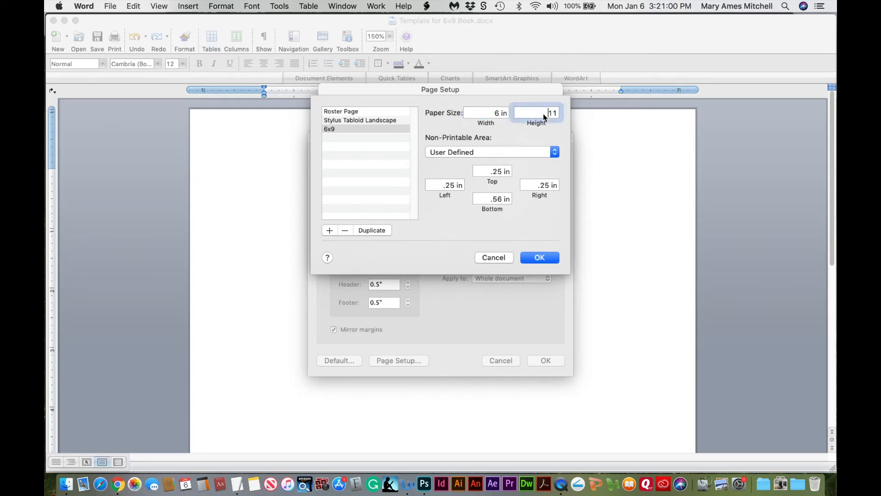
text(9)
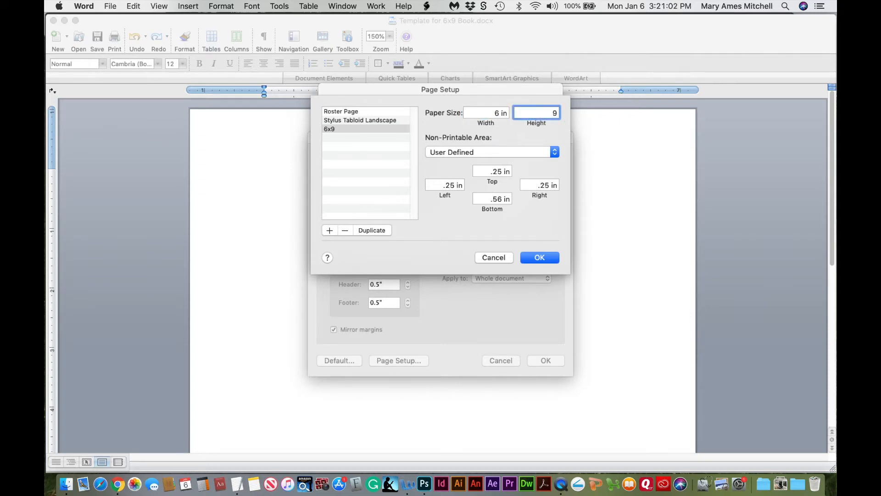
Set the 6x9 paper's non-printable area to .5 in on all four sides and apply the page setup to the document
click(497, 174)
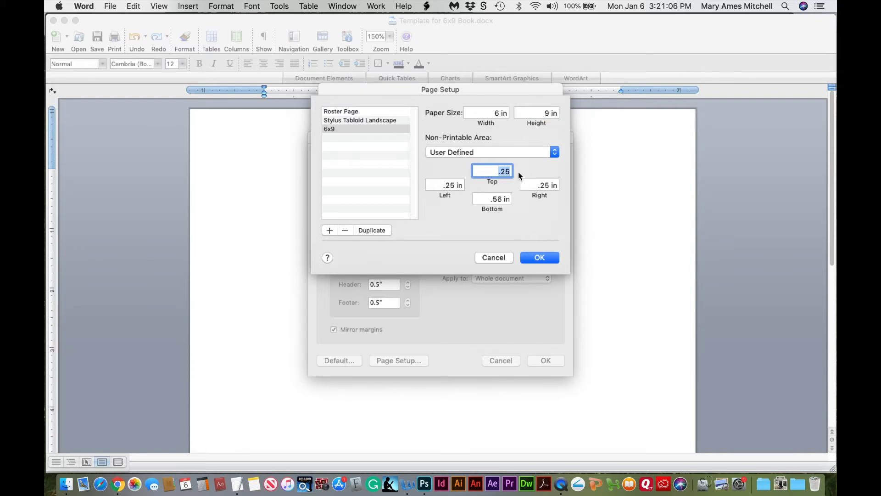
text(.5)
key(Tab)
text(.5)
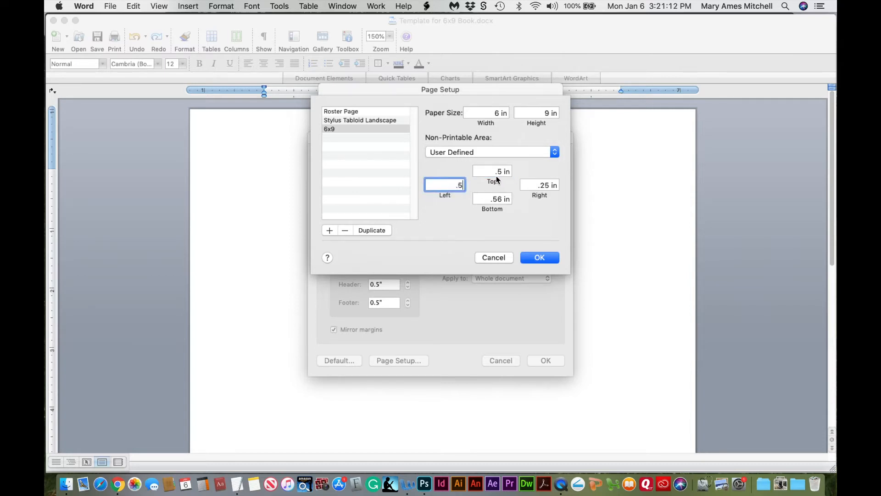
key(Tab)
text(.5)
key(Tab)
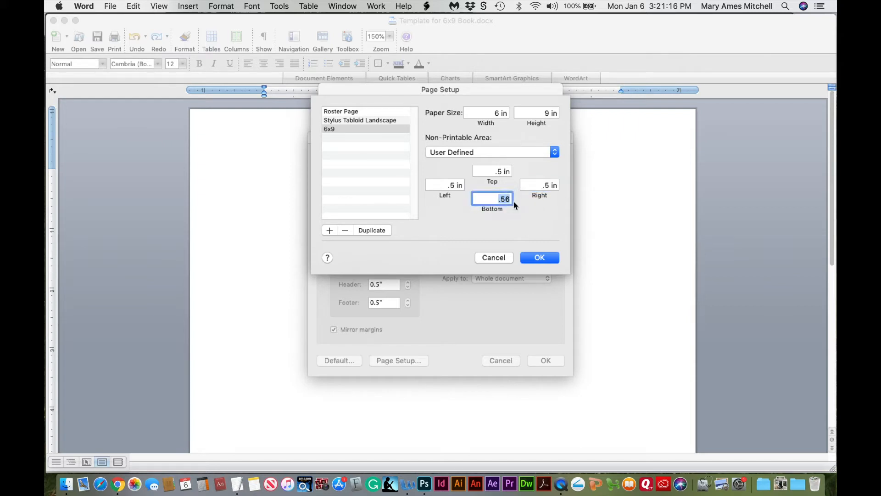
key(BackSpace)
text(.5)
click(540, 257)
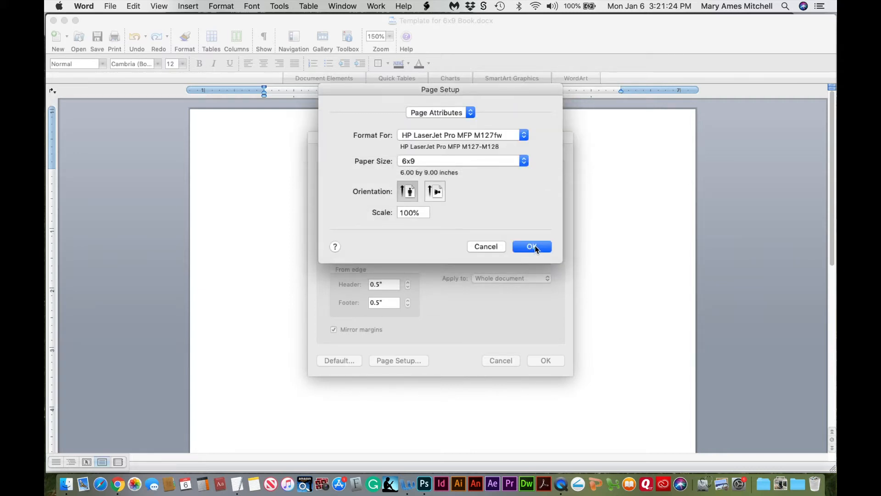
click(532, 246)
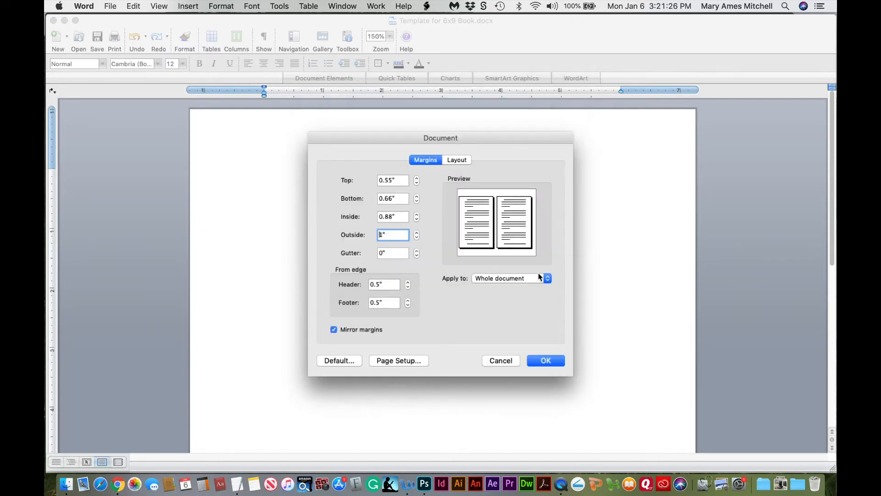
click(544, 361)
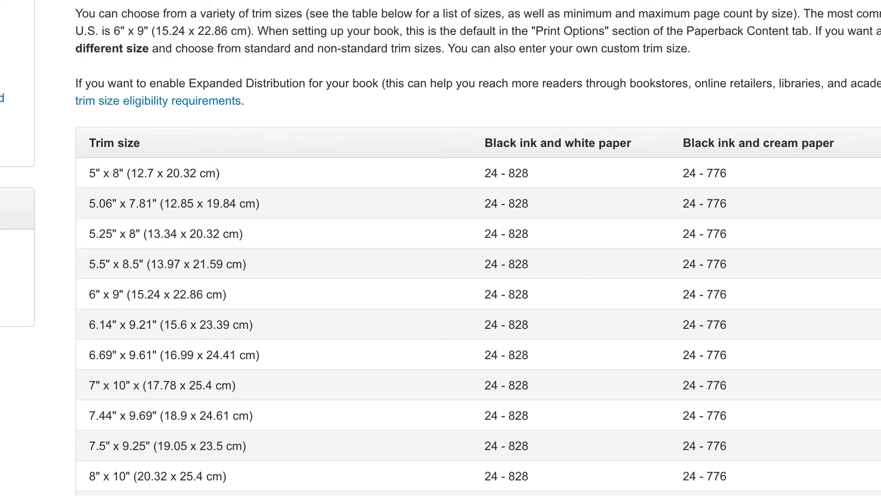
scroll(199, 228, down, 4)
scroll(200, 228, up, 1)
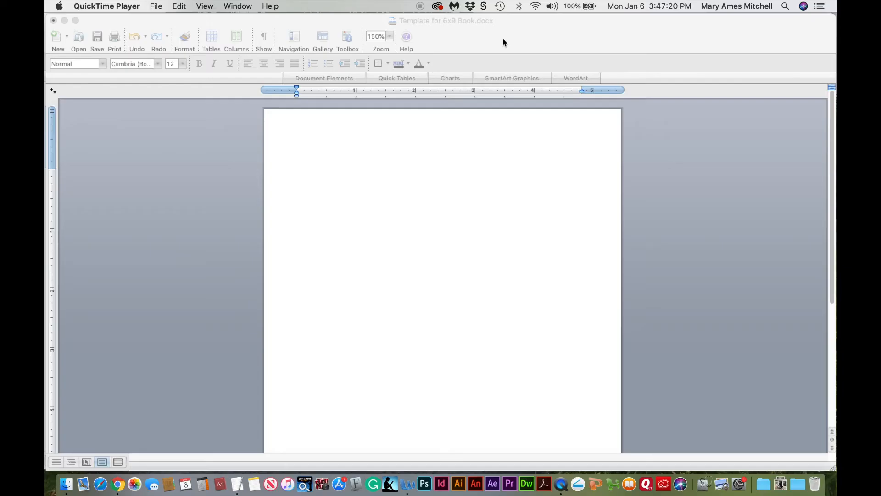
Copy all the text from the TextEdit file "Placeholder text for Template" and paste it into the blank Word template
click(503, 40)
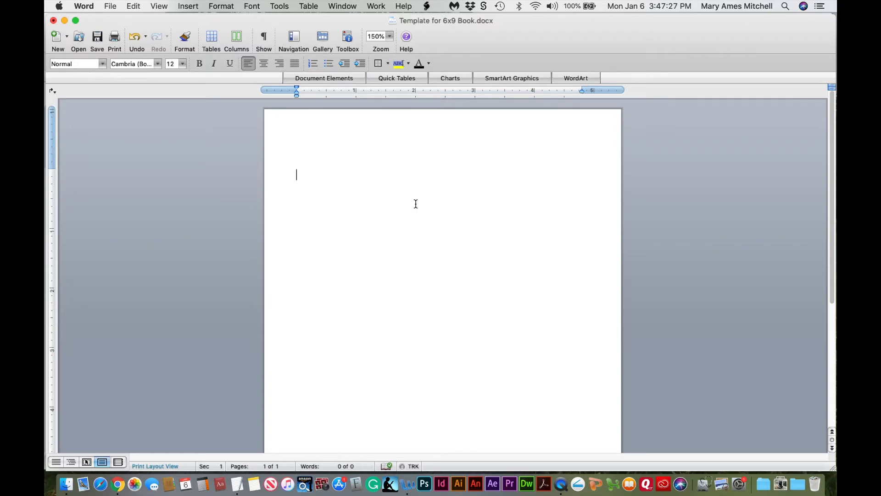
click(237, 489)
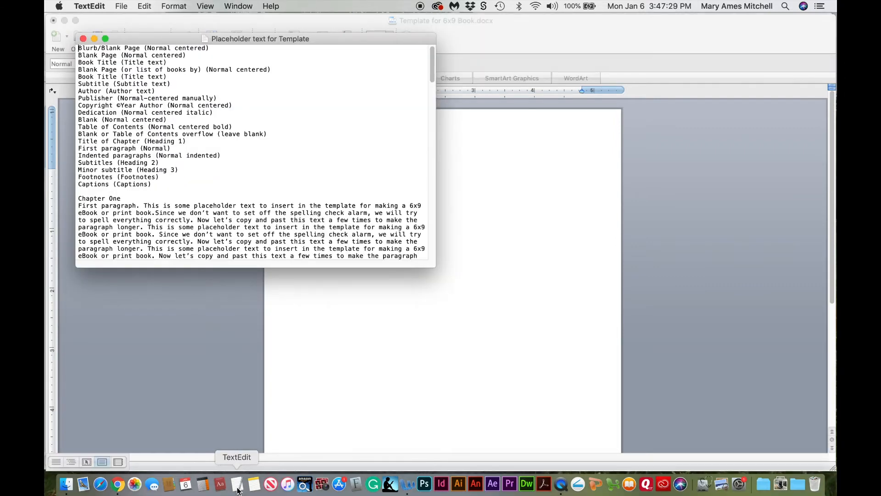
drag(329, 44, 351, 25)
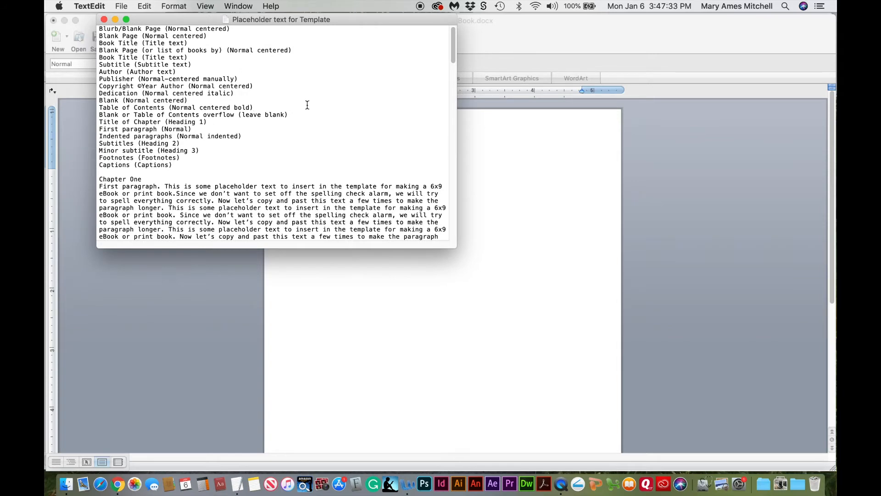
key(super+a)
click(323, 289)
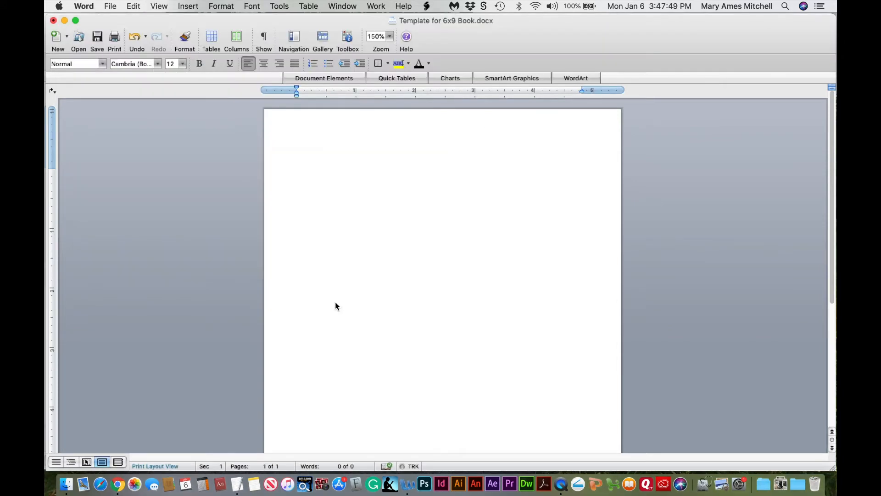
key(super+v)
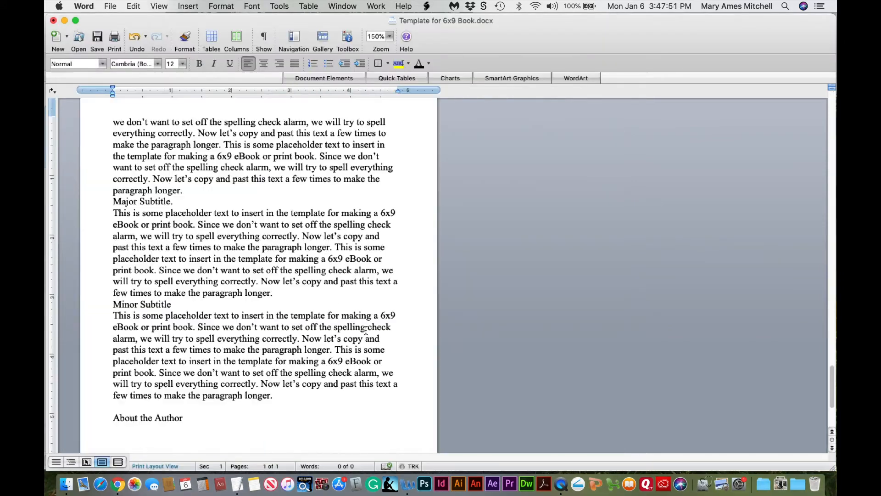
Select the whole document and check its current paragraph style in the Formatting Palette's Styles section, leaving the formatting as it is
drag(834, 393, 834, 99)
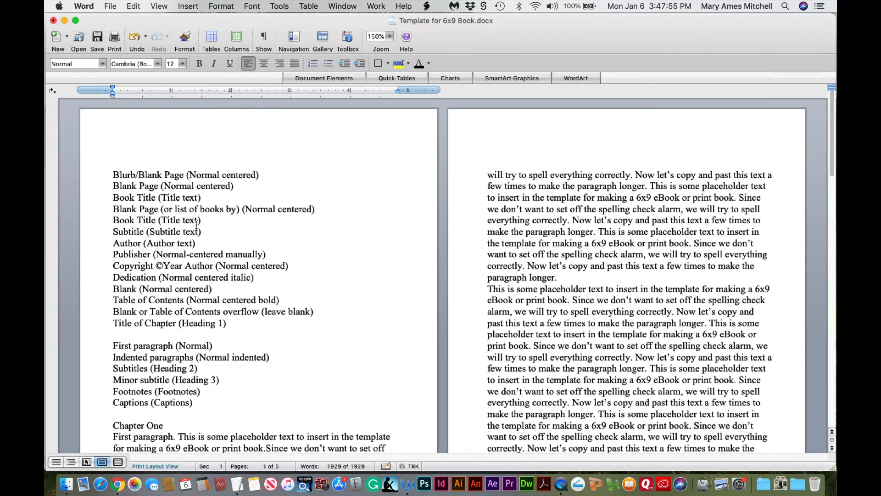
key(super+a)
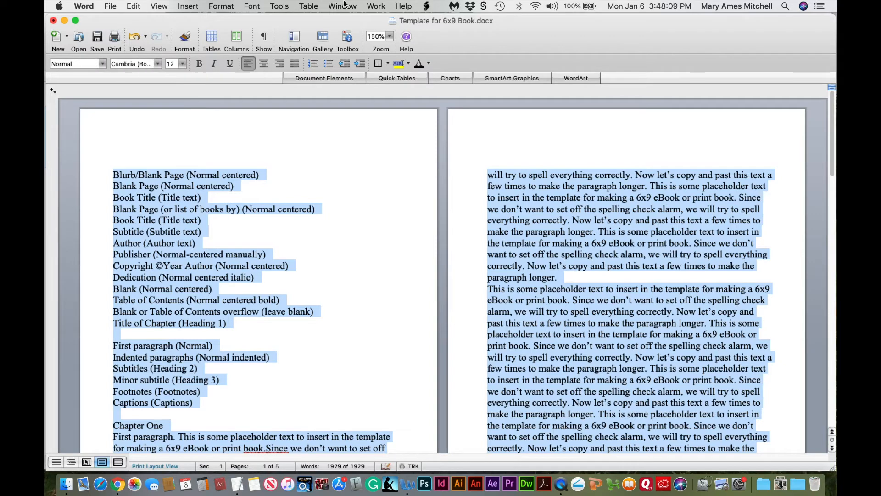
click(348, 39)
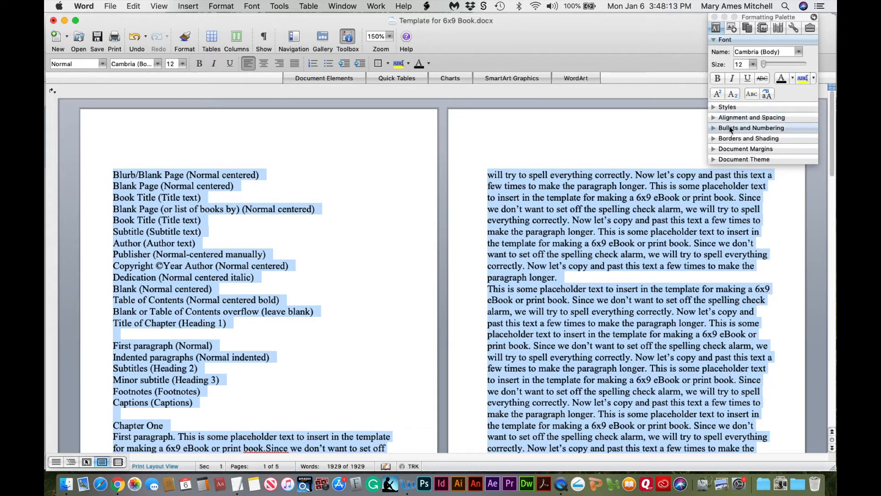
click(714, 109)
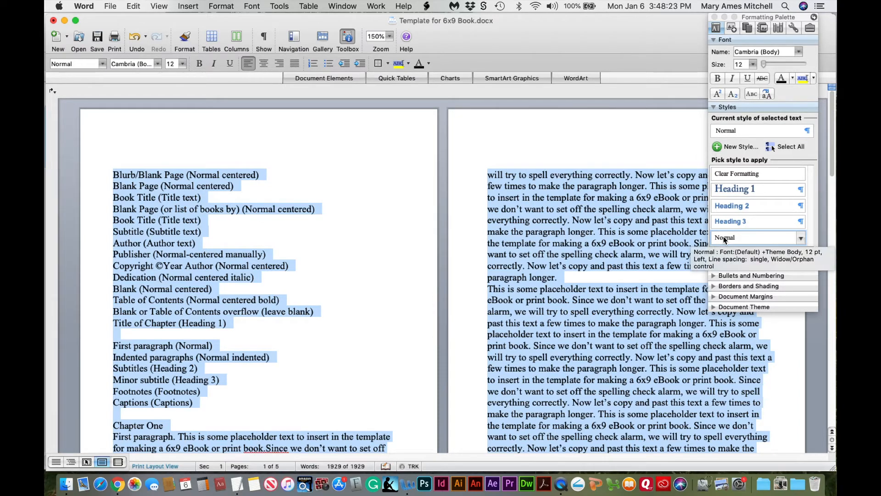
click(714, 17)
click(543, 232)
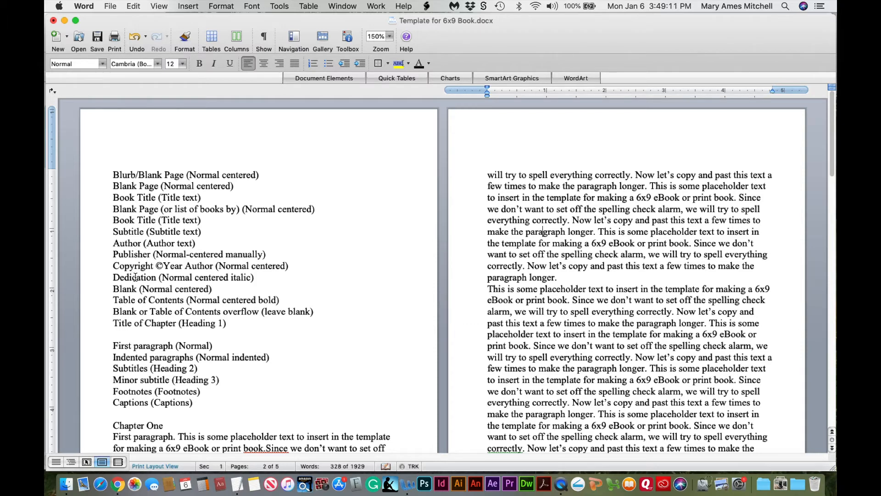
Review the pasted placeholder text from the front matter list through the chapters to the About the Author line
click(128, 325)
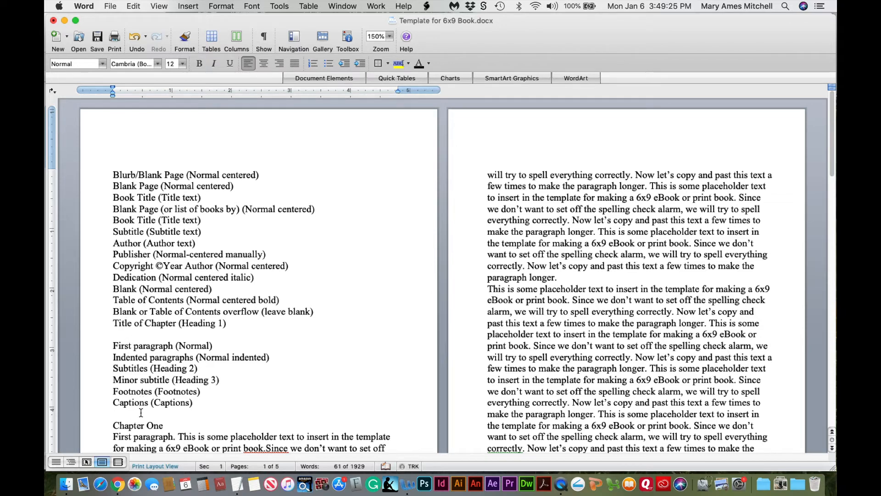
drag(833, 160, 833, 209)
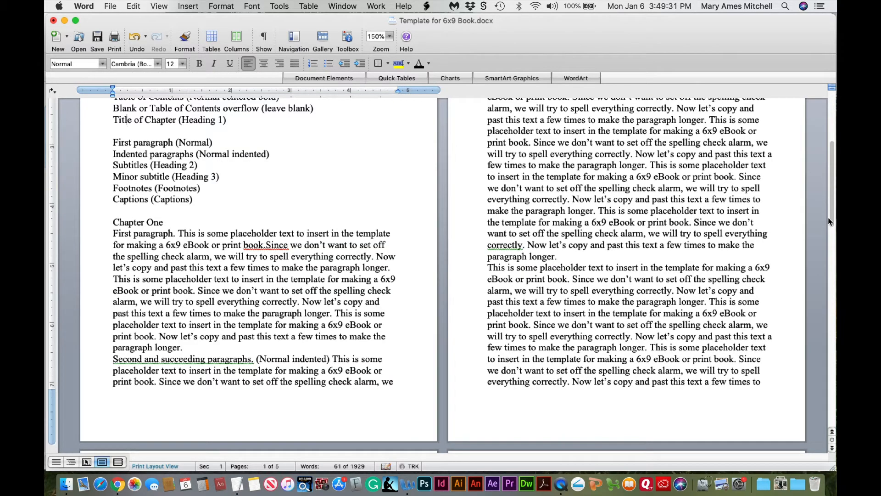
drag(829, 212, 831, 275)
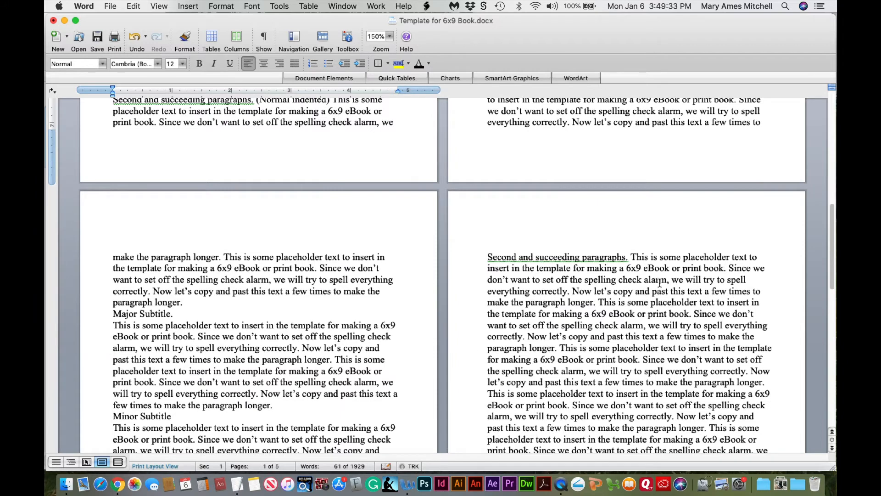
drag(834, 217, 836, 279)
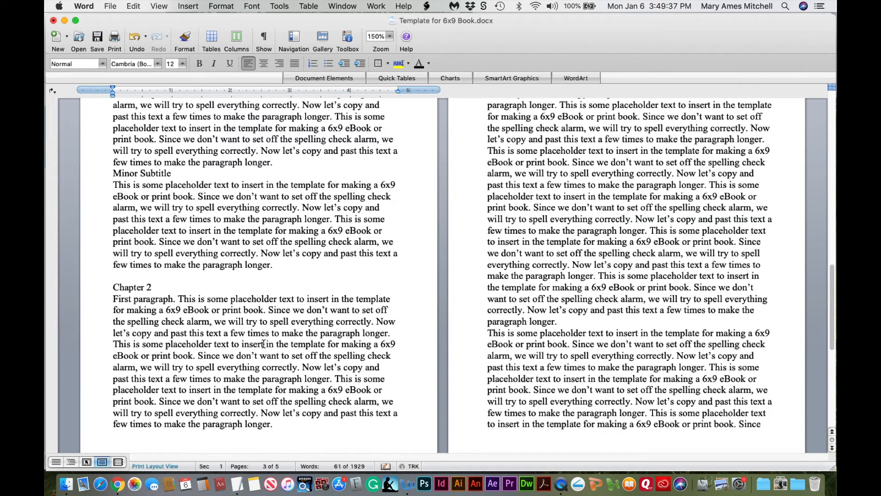
drag(834, 297, 834, 380)
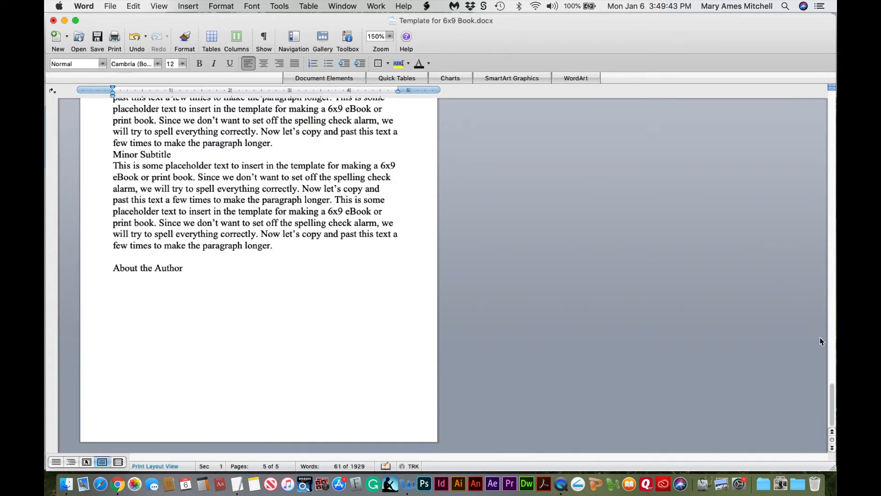
drag(832, 403, 832, 122)
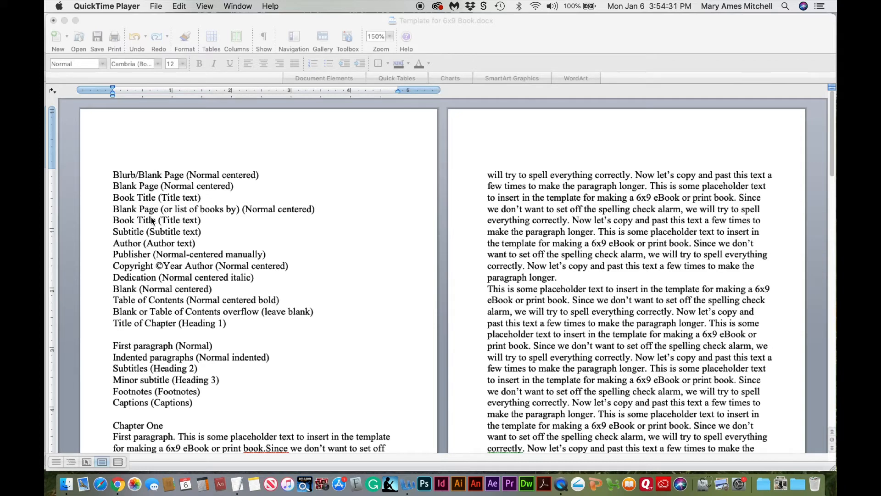
click(158, 324)
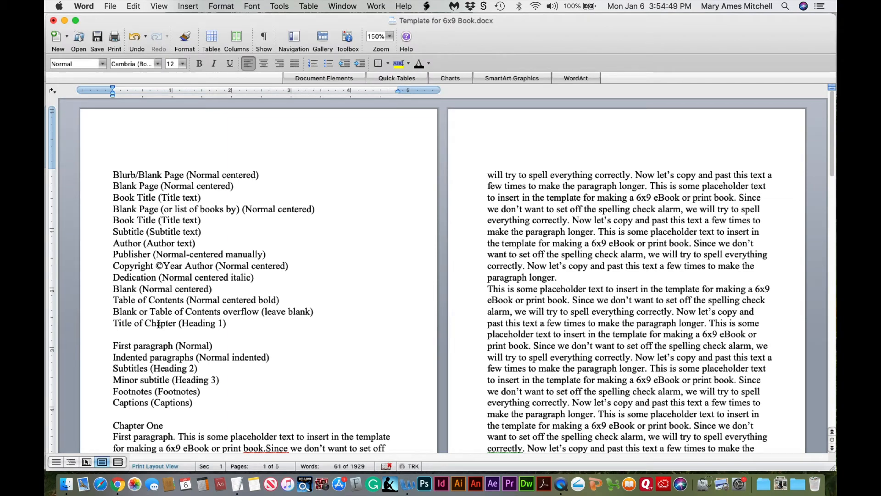
drag(114, 323, 163, 328)
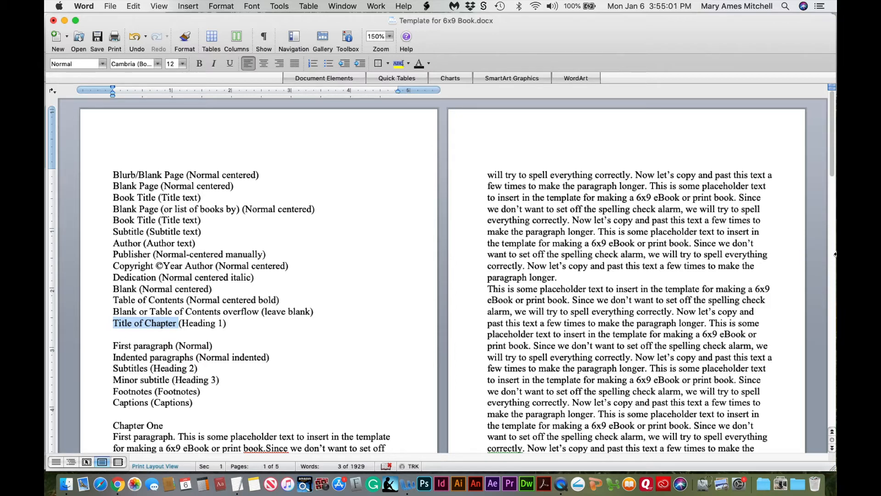
drag(833, 172, 833, 422)
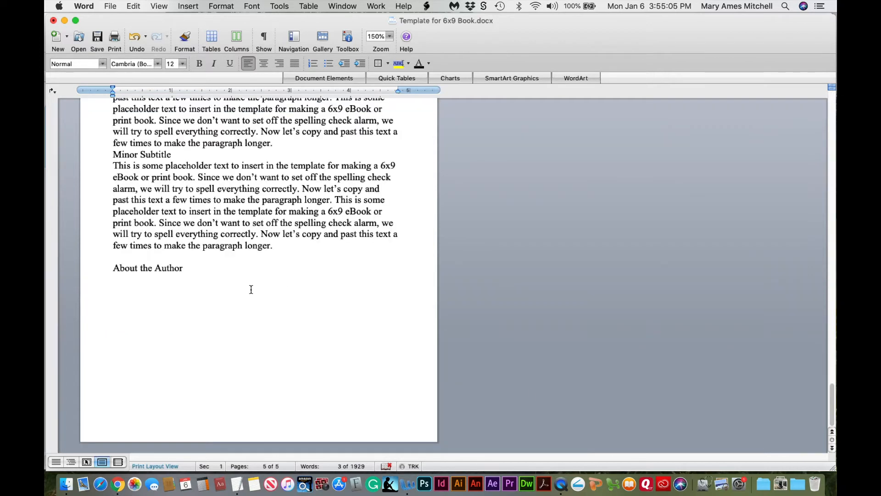
triple_click(113, 270)
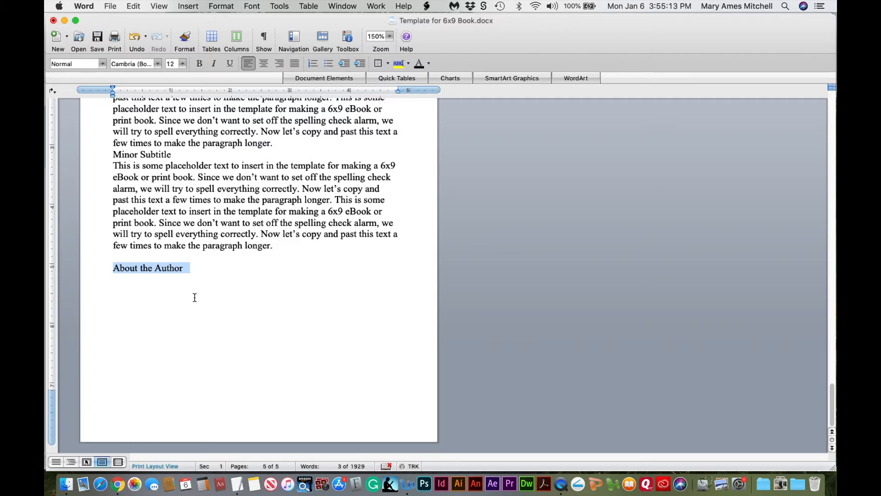
click(194, 297)
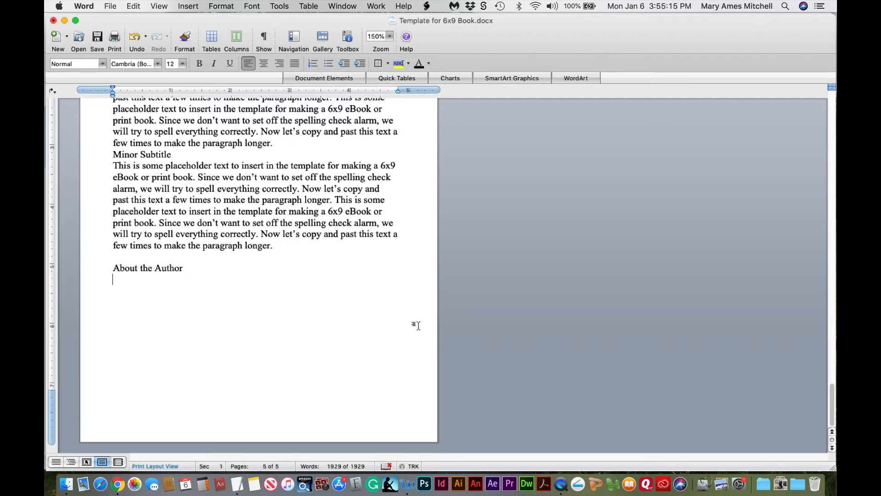
drag(833, 418, 822, 106)
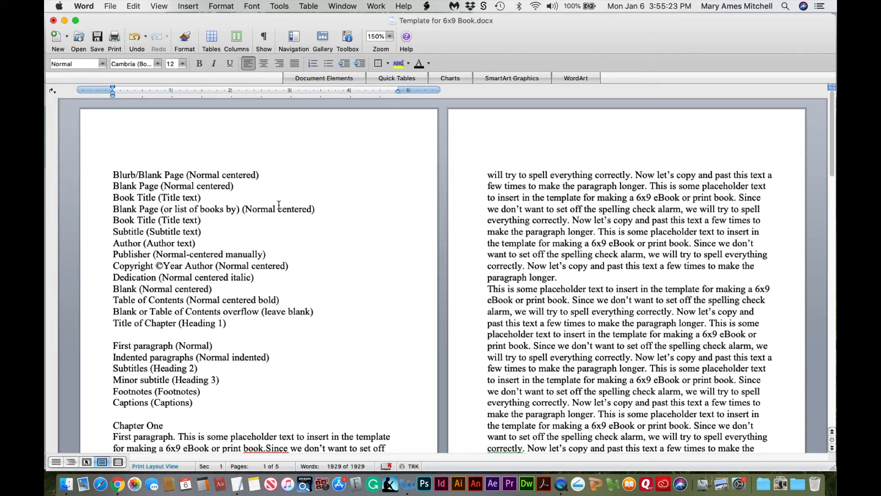
With formatting marks shown, insert an odd-page section break after the "Blank or Table of Contents overflow" line and delete the empty paragraph above "Title of Chapter"
click(265, 40)
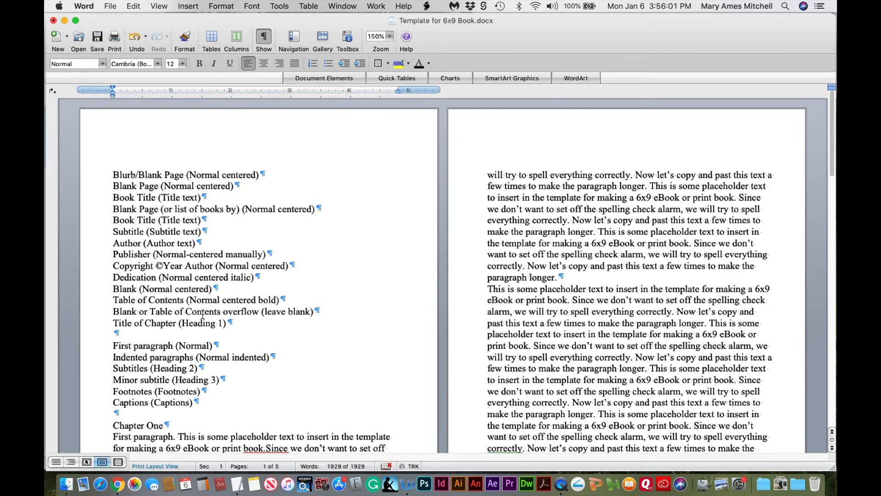
click(315, 313)
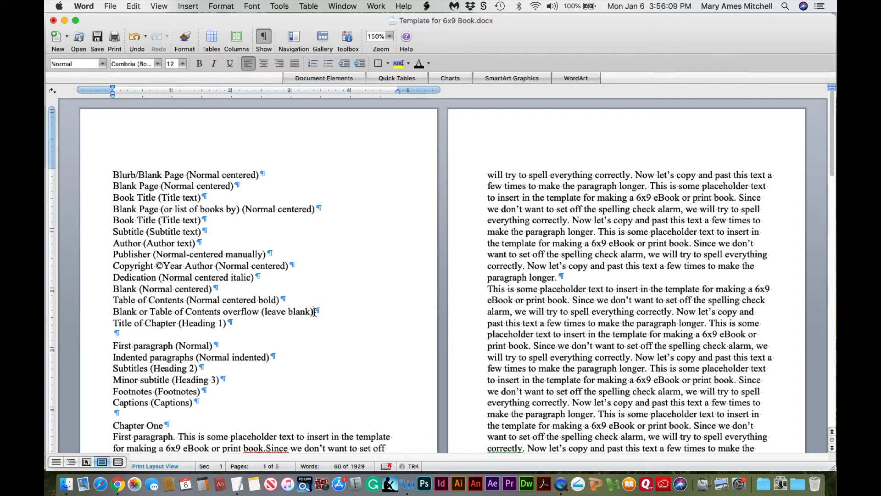
click(192, 8)
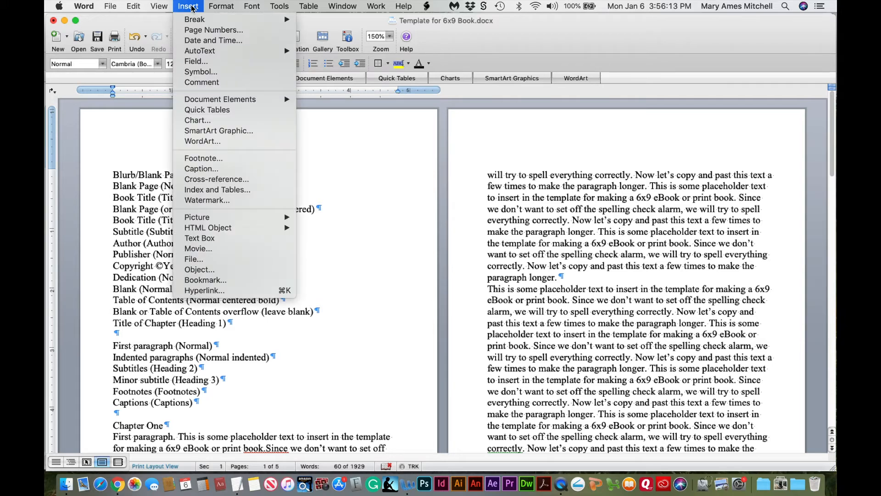
mouse_move(195, 22)
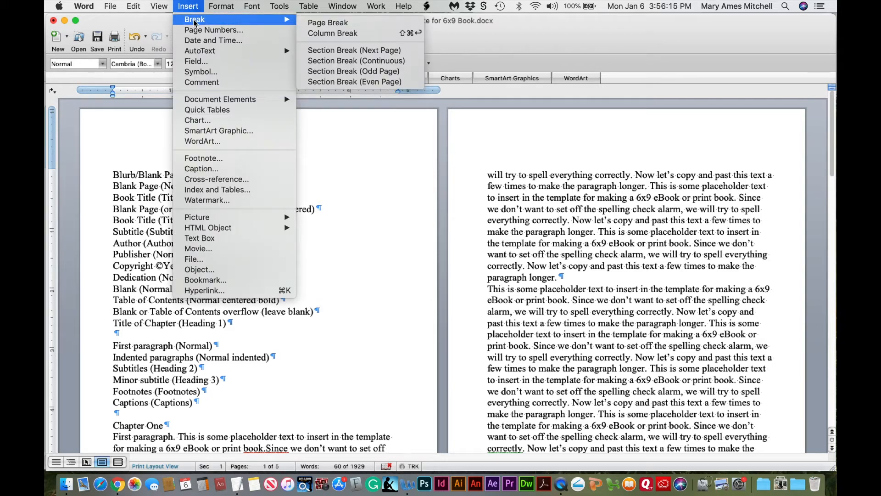
click(332, 73)
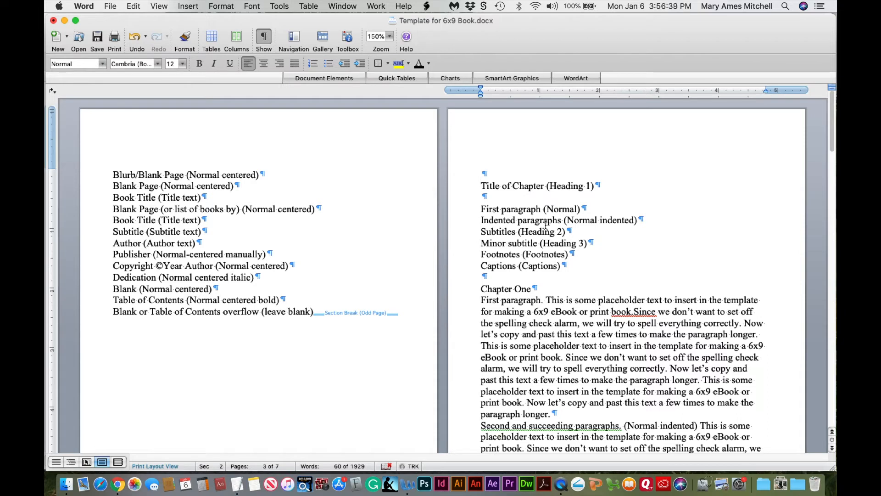
click(481, 186)
key(BackSpace)
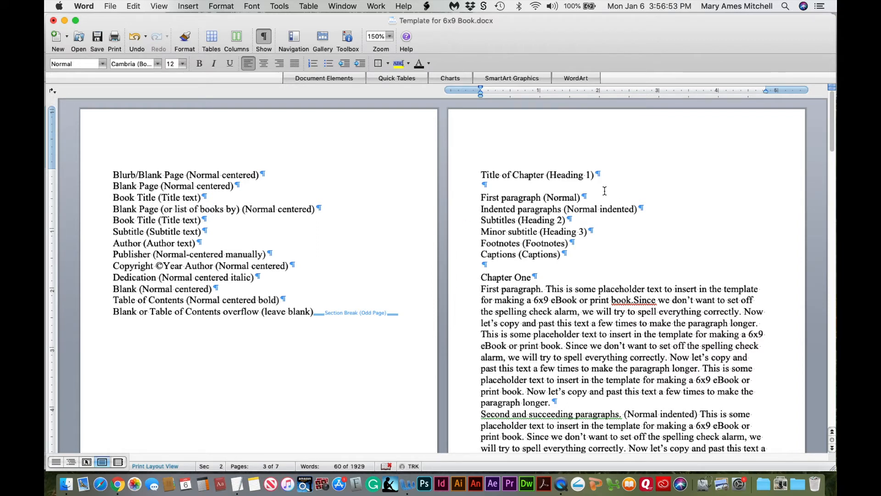
Go to page 5 and insert a next-page section break after the last paragraph before Chapter 2
drag(833, 147, 835, 218)
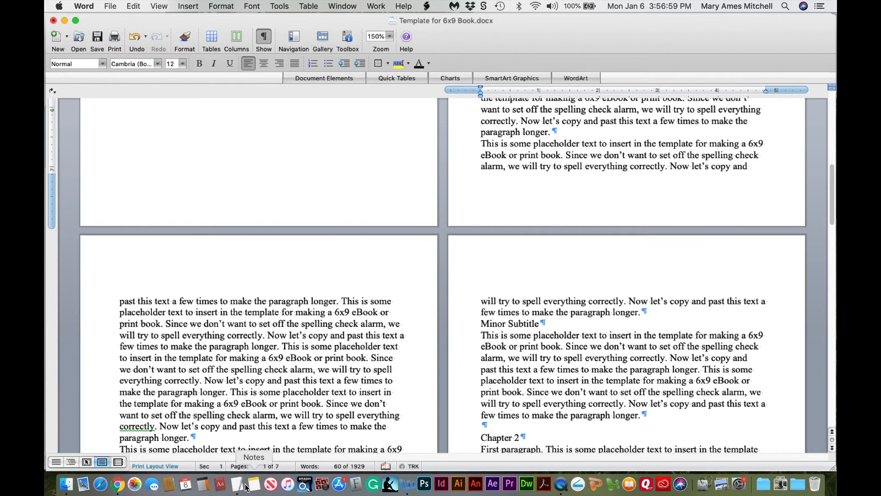
click(272, 467)
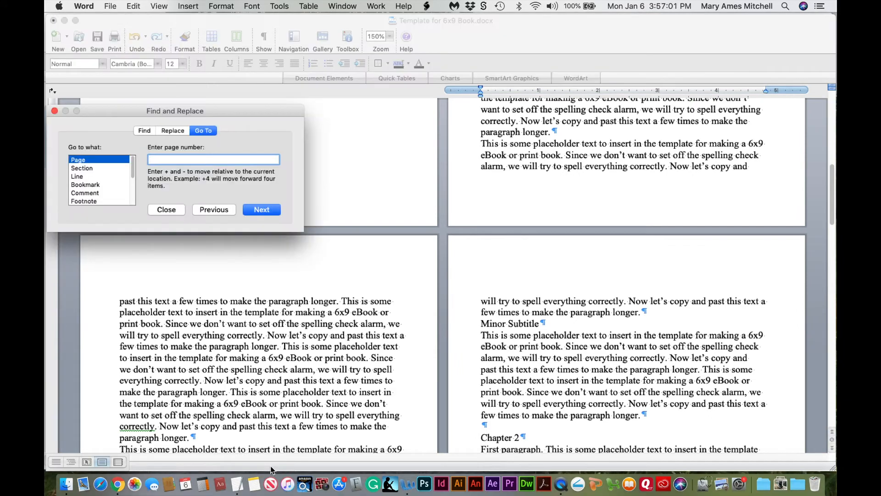
text(5)
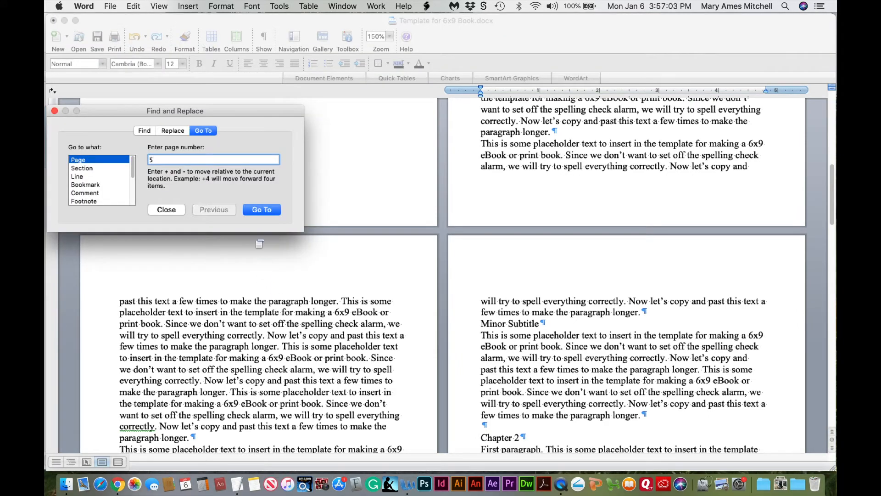
click(257, 210)
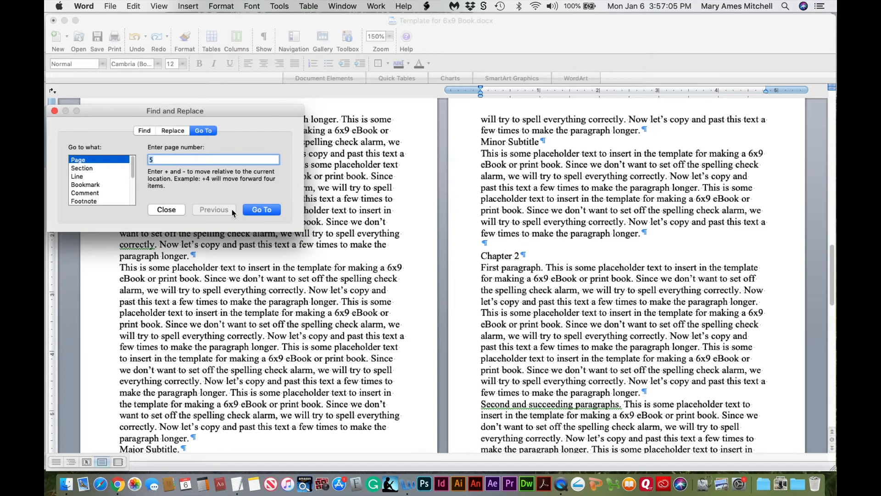
click(54, 111)
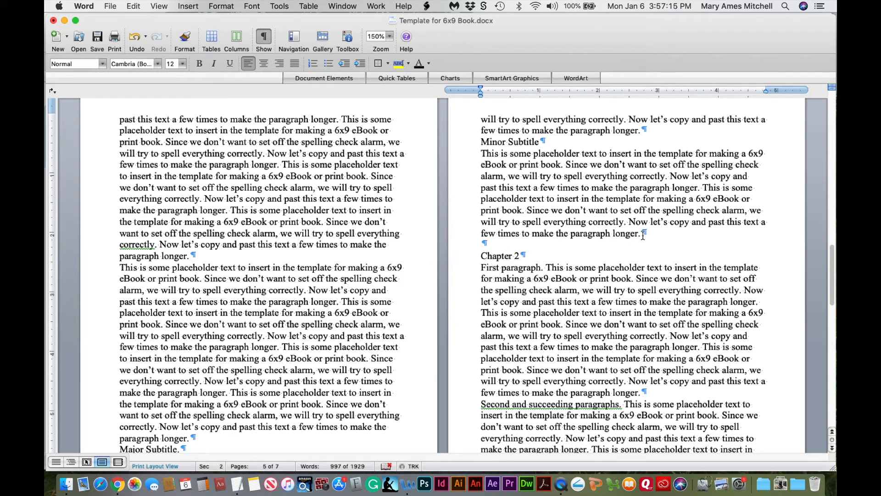
click(641, 233)
click(191, 8)
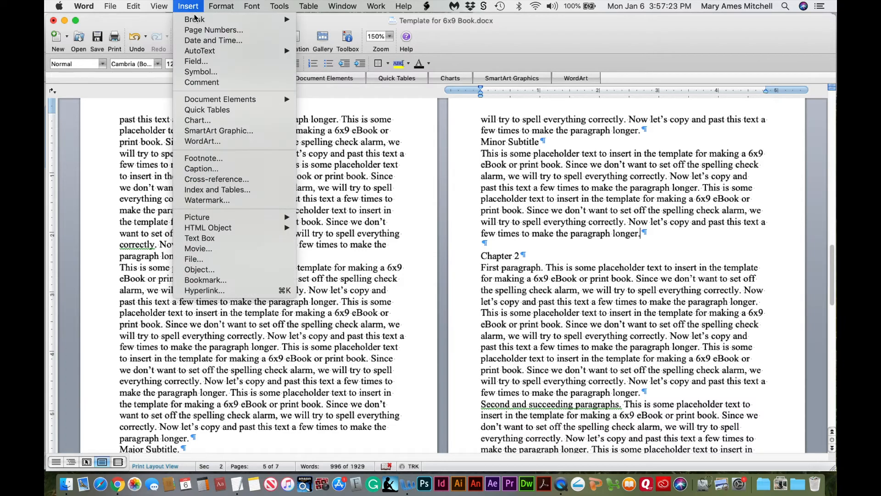
mouse_move(196, 21)
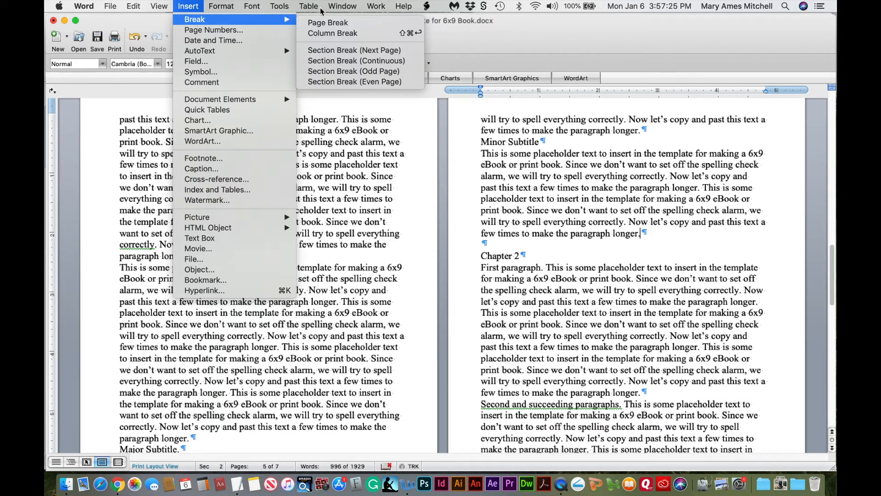
click(387, 53)
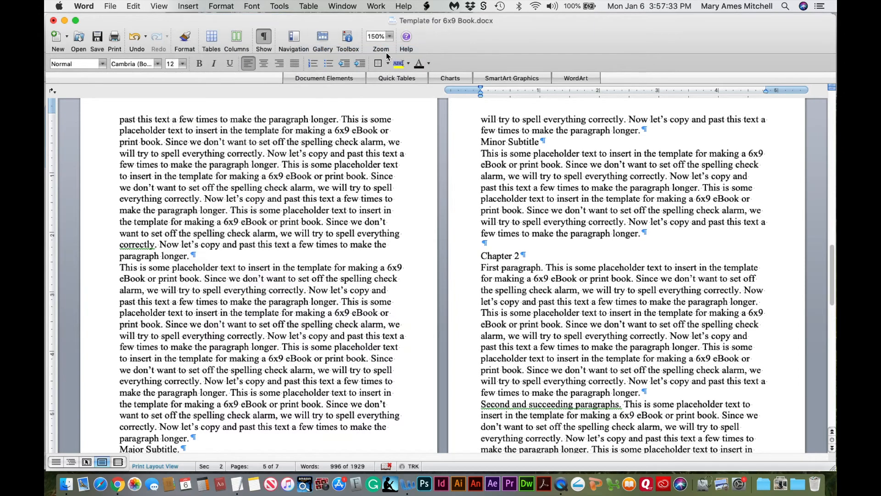
Delete the two empty paragraphs above the Chapter 2 heading on its new page
scroll(832, 345, down, 7)
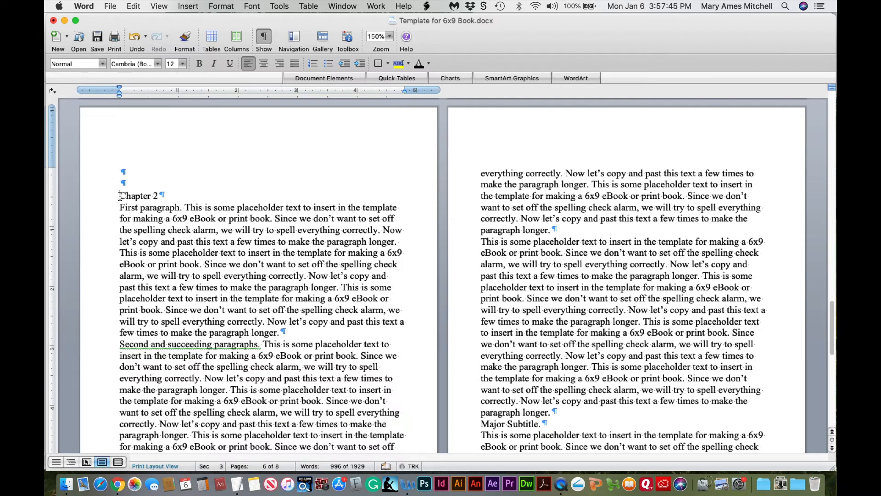
key(BackSpace)
key(BackSpace)
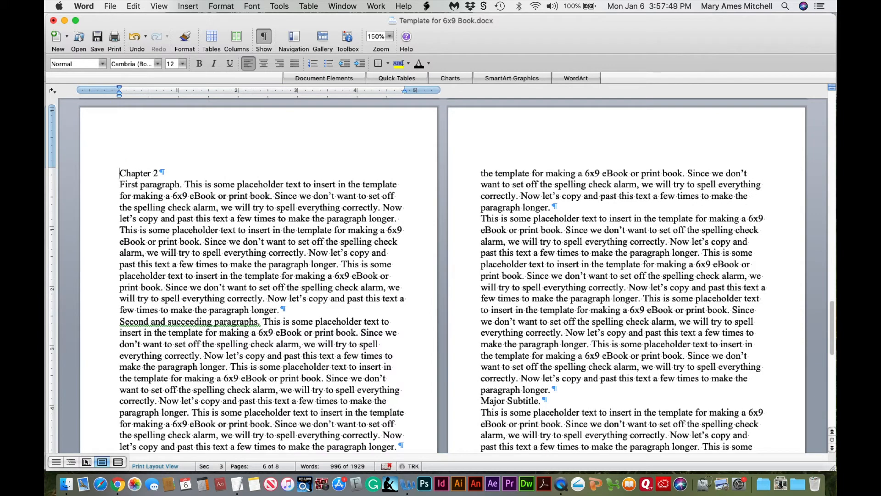
Set the document zoom to 50% to examine the page layout as an overview
click(390, 36)
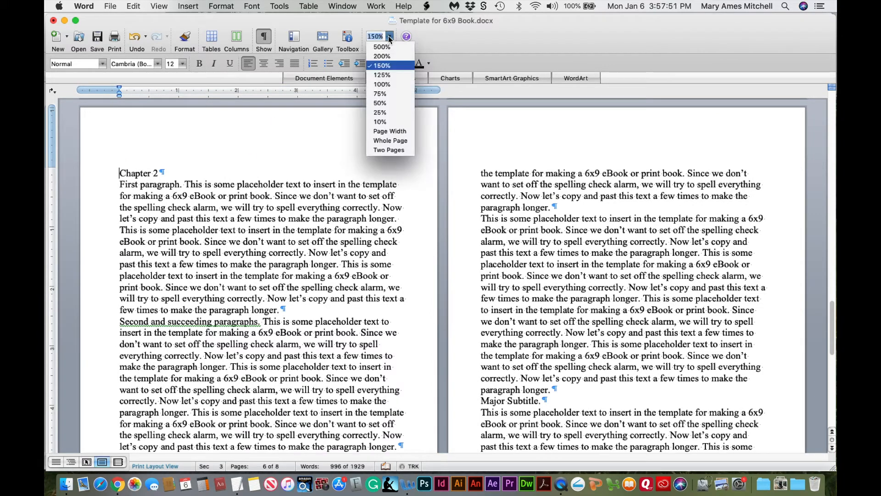
click(388, 104)
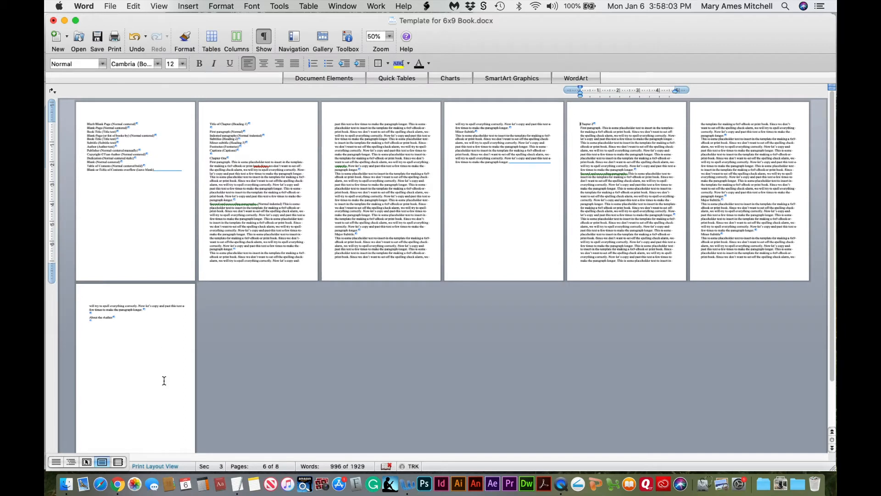
At 150% zoom, insert a next-page section break after the last paragraph before "About the Author"
double_click(124, 309)
click(390, 36)
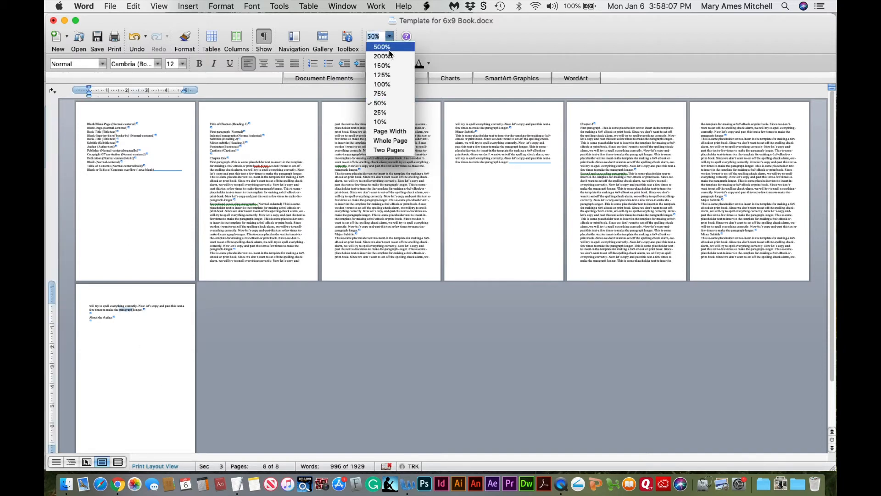
click(389, 66)
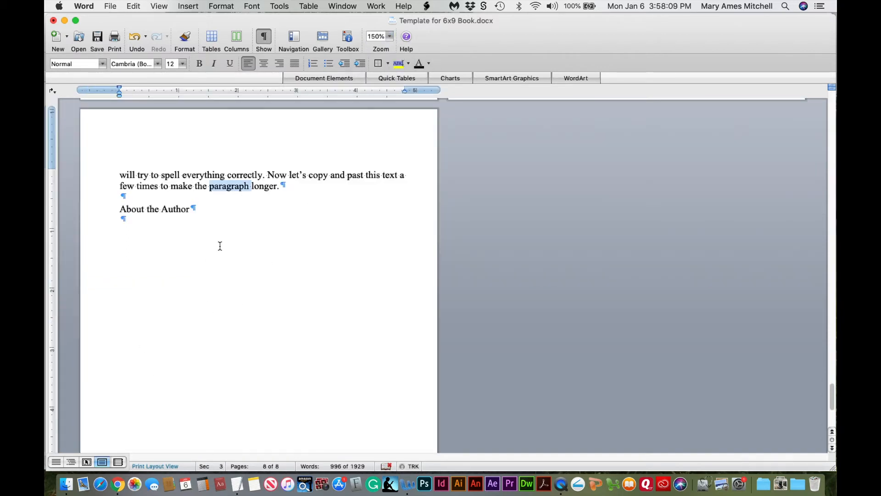
click(267, 219)
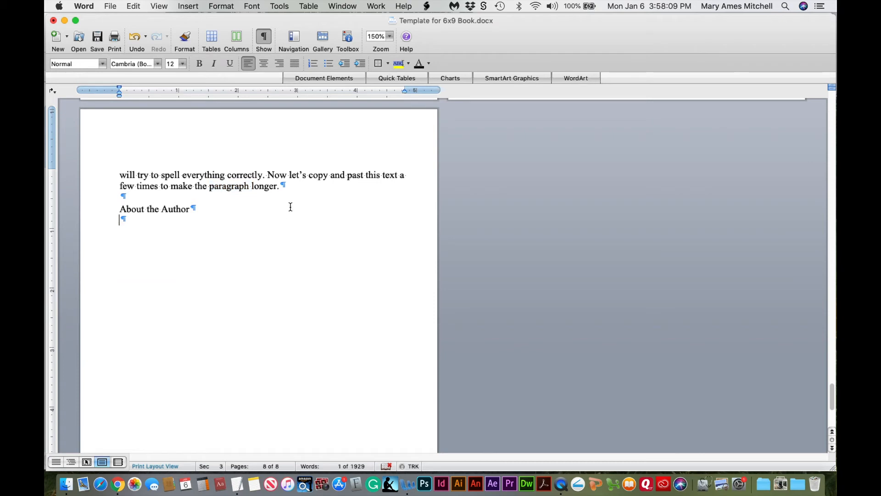
click(282, 185)
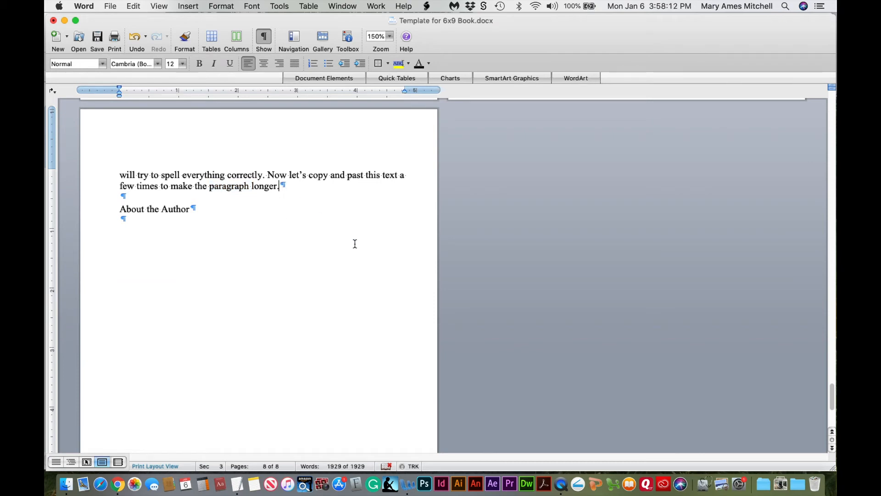
click(188, 7)
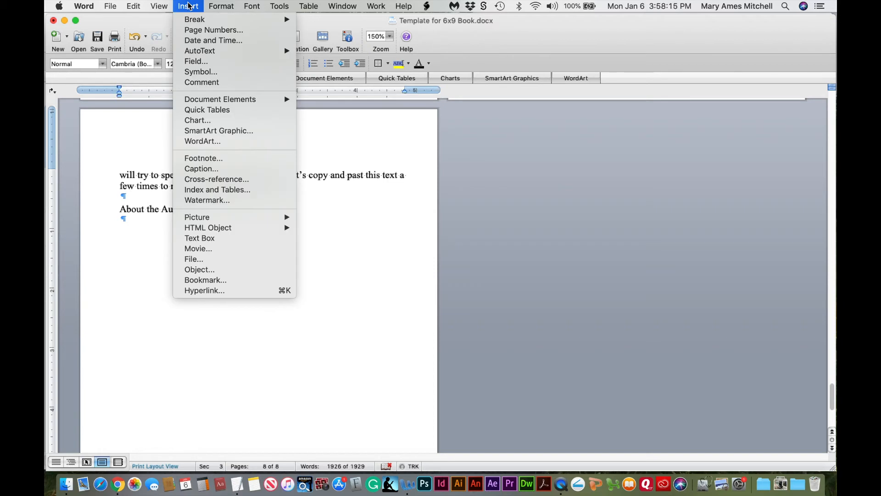
mouse_move(196, 22)
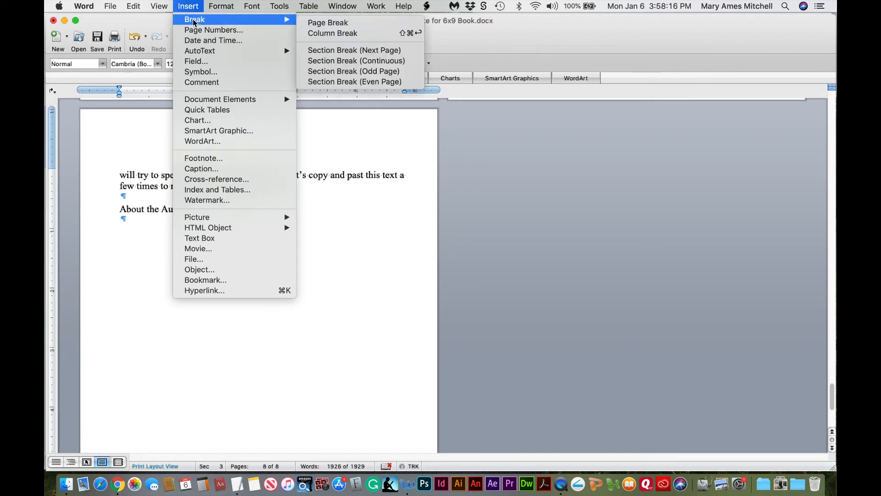
click(354, 51)
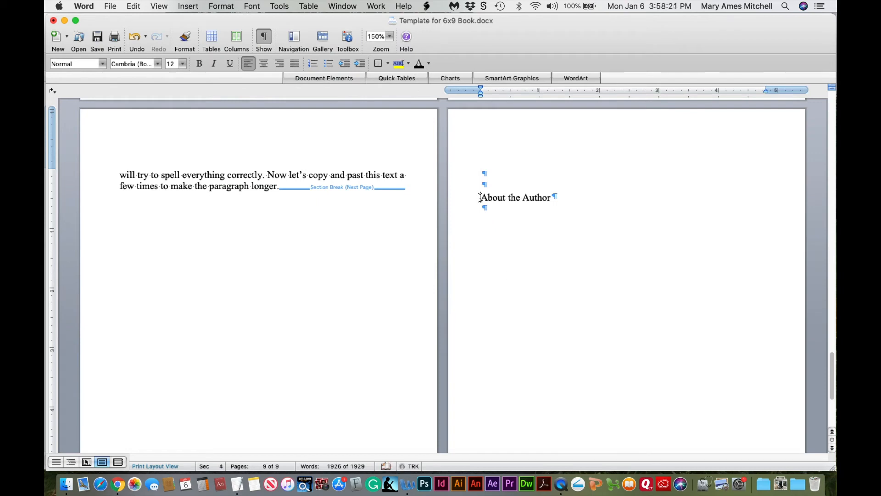
Delete the empty paragraphs above and below the "About the Author" line on its new page
key(BackSpace)
key(BackSpace)
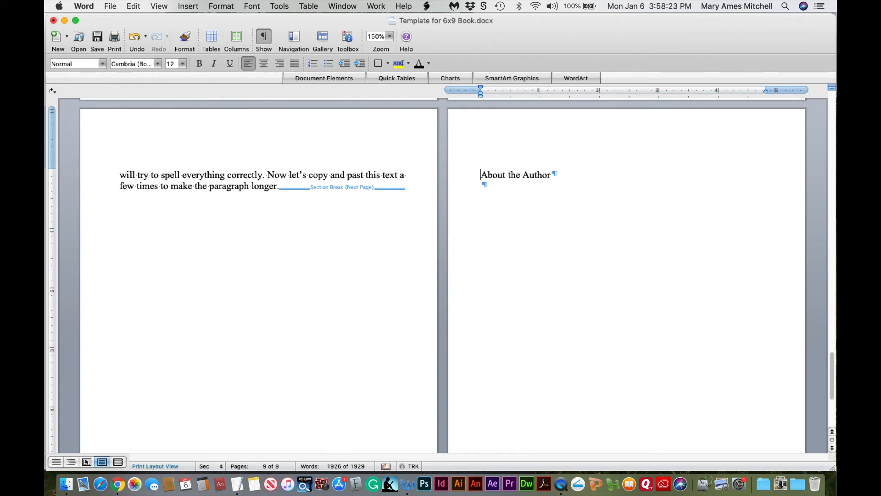
click(497, 184)
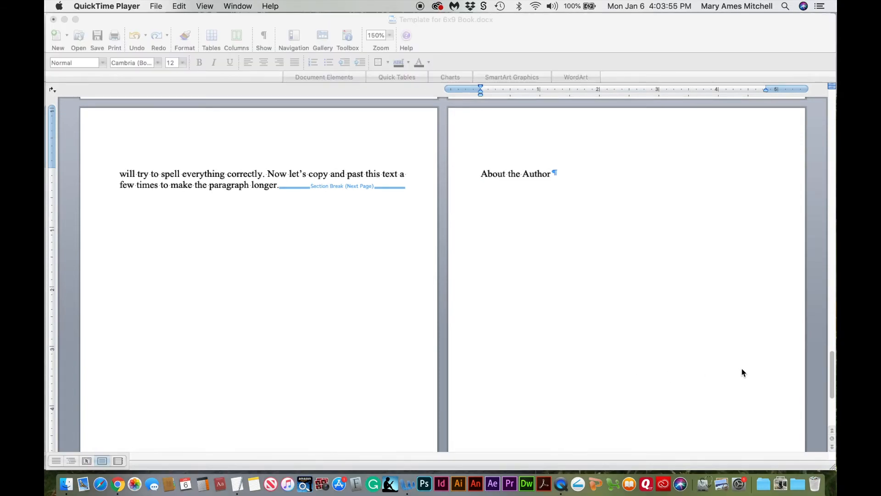
Insert a page break after the "Blurb/Blank Page" line on the first page and delete the empty paragraph above "Blank Page (Normal centered)"
click(832, 390)
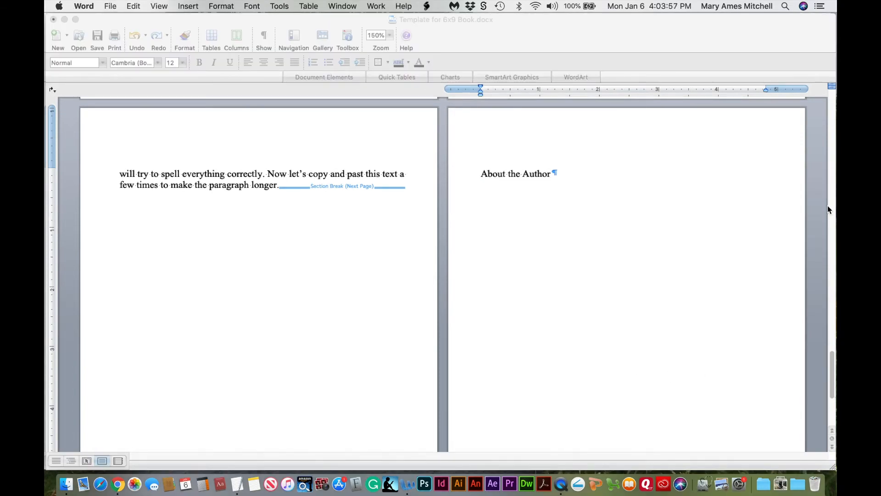
drag(834, 365, 820, 98)
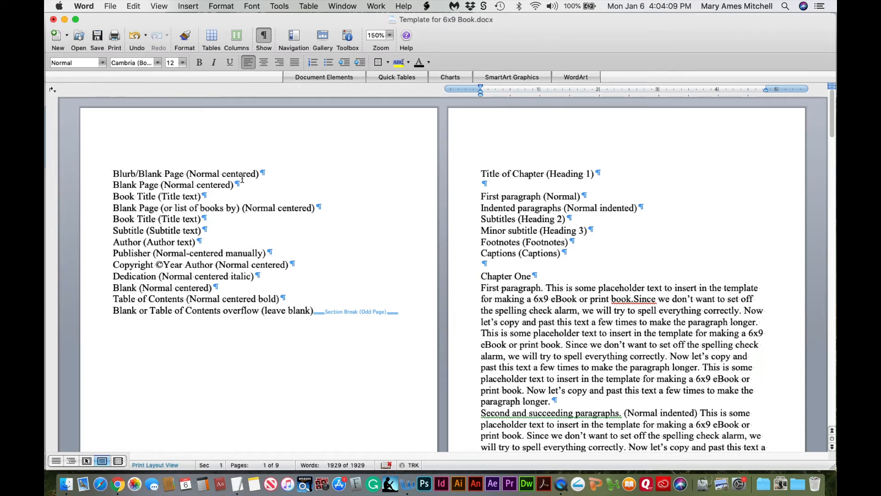
click(260, 173)
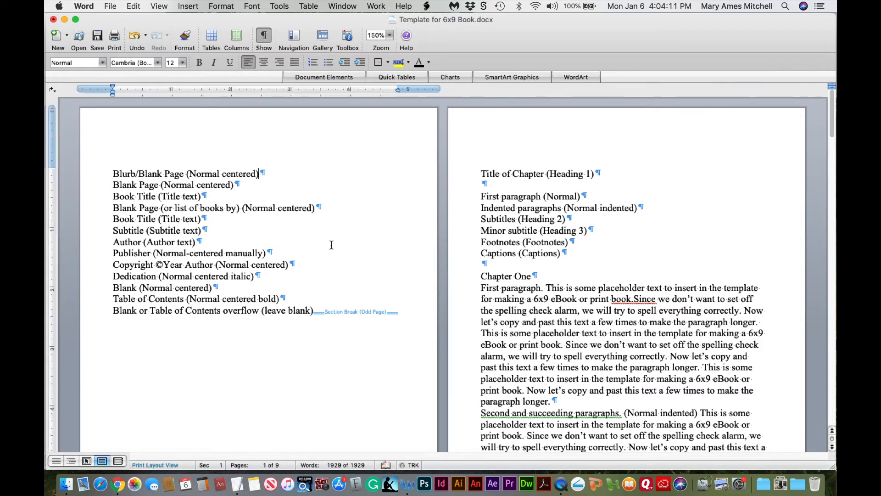
click(188, 6)
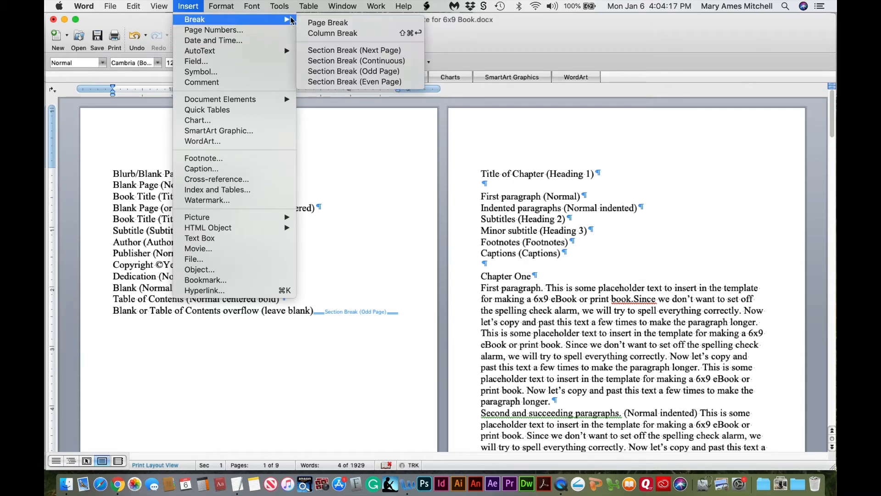
click(313, 23)
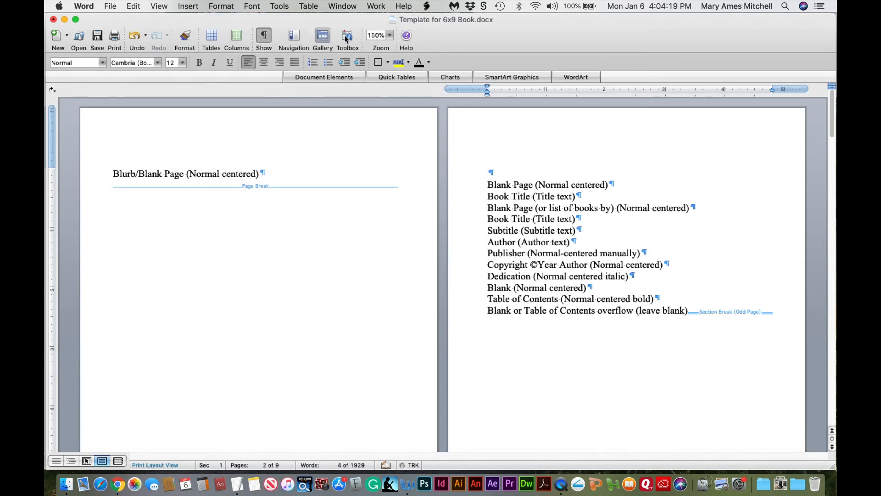
click(487, 184)
key(BackSpace)
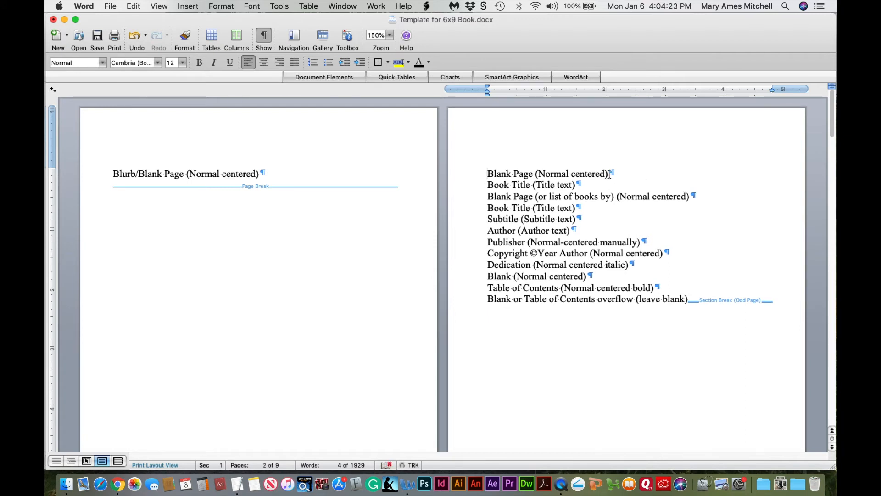
Insert a page break after "Blank Page (Normal centered)" and delete the empty paragraph above the first "Book Title" line
click(609, 173)
click(188, 7)
mouse_move(271, 19)
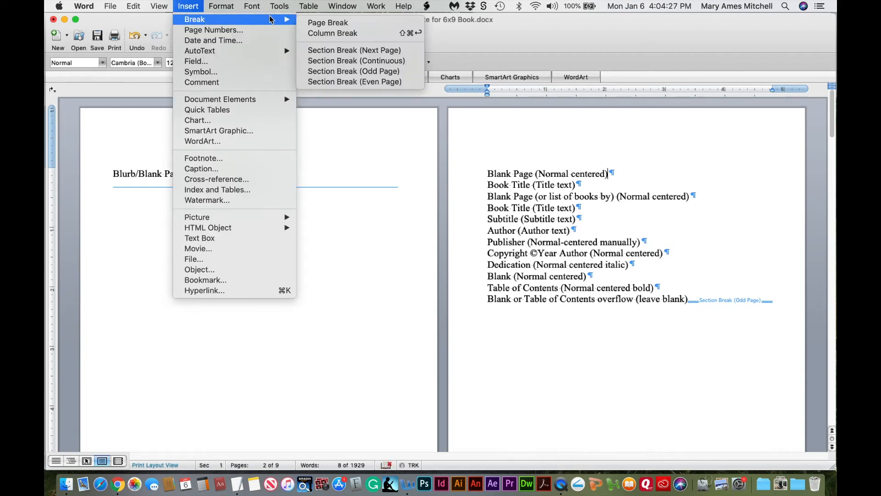
click(306, 23)
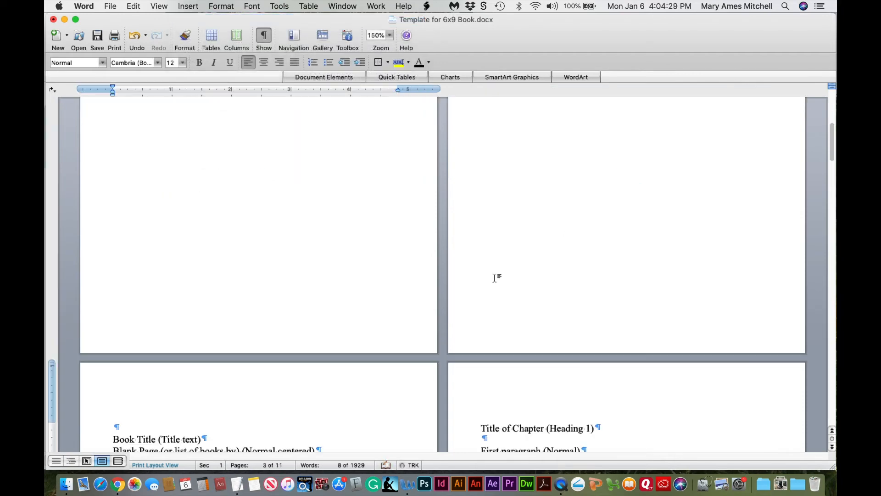
drag(834, 146, 835, 166)
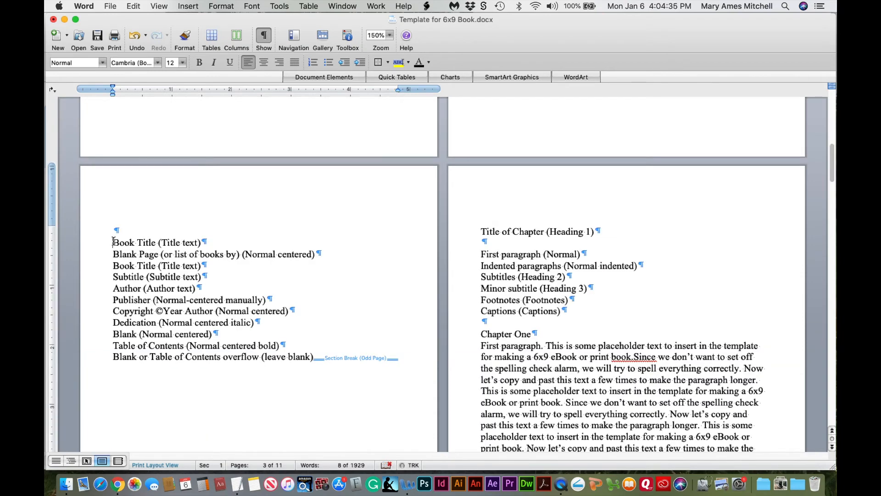
key(BackSpace)
Insert a page break after the first "Book Title" line and delete the empty paragraph above "Blank Page (or list of books by)"
click(202, 231)
click(188, 6)
mouse_move(198, 18)
click(317, 18)
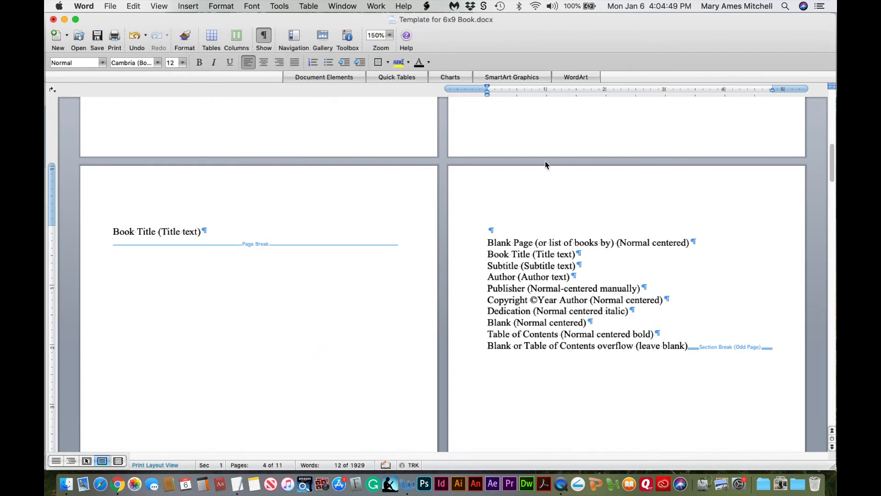
key(Delete)
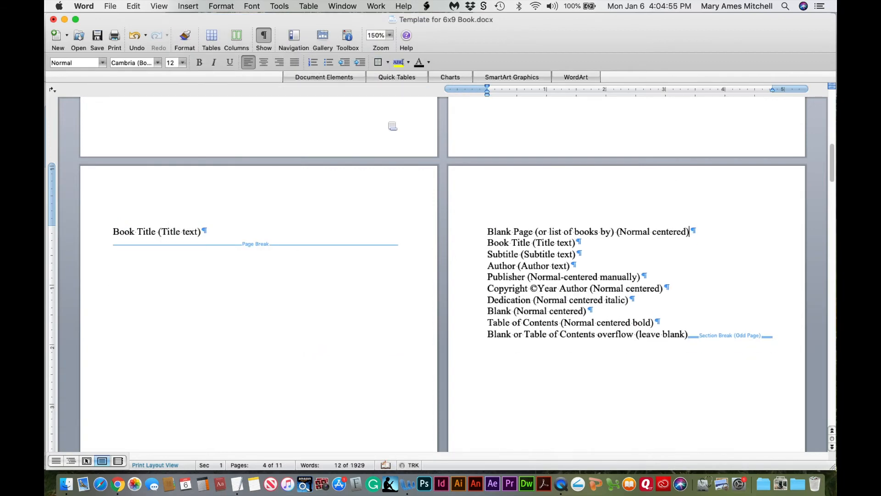
Insert a page break after "Blank Page (or list of books by)" and delete the empty paragraph above the second "Book Title" line
click(187, 6)
mouse_move(198, 18)
click(322, 19)
drag(832, 188, 832, 211)
key(Delete)
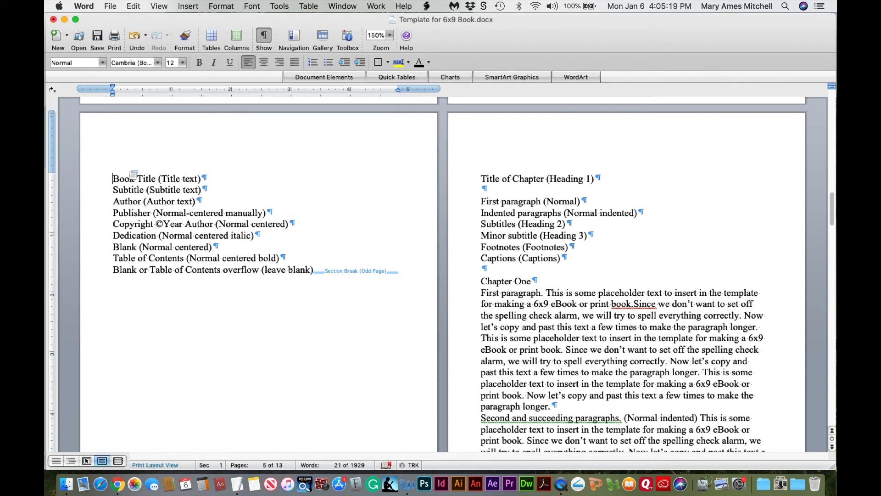
Insert a page break after the "Publisher" line and delete the empty paragraph above the "Copyright" line
click(268, 213)
click(188, 6)
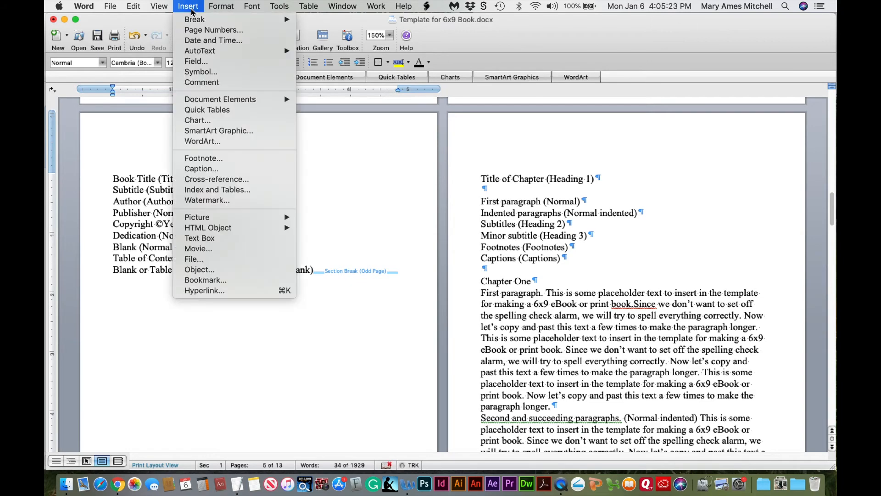
mouse_move(194, 20)
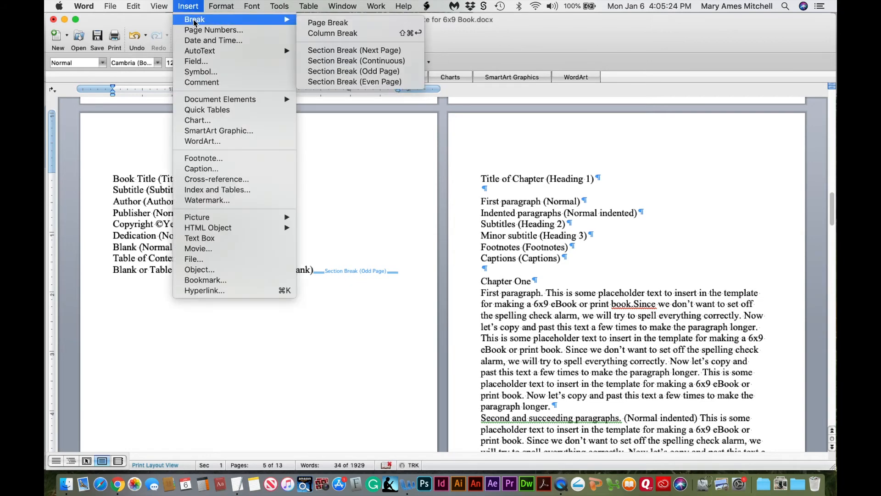
click(308, 22)
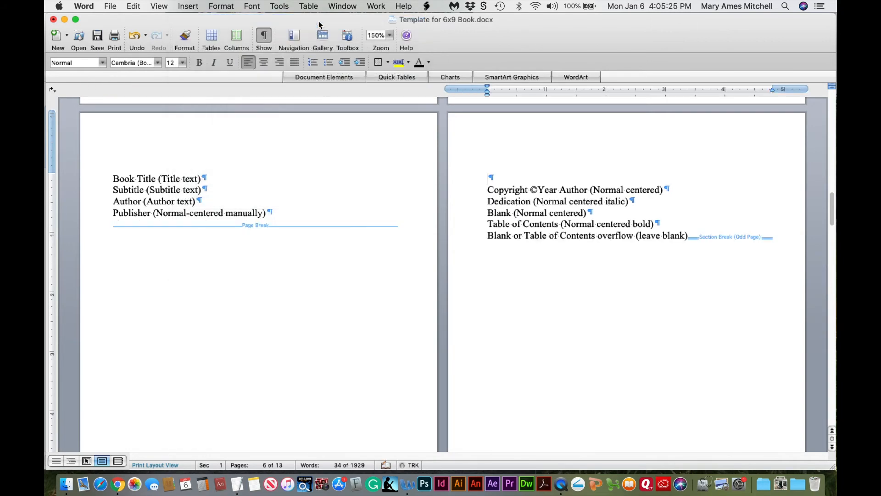
click(488, 189)
key(BackSpace)
Insert a page break after the "Copyright" line and delete the empty paragraph above the "Dedication" line
click(664, 179)
click(188, 6)
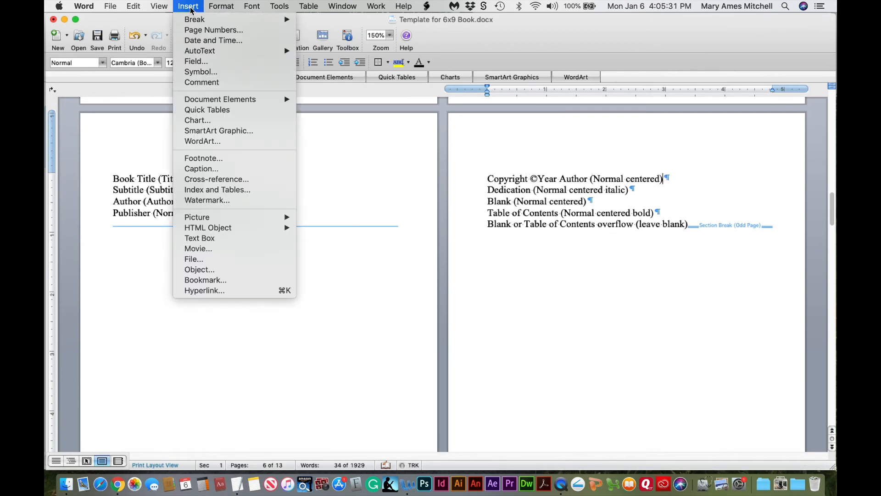
mouse_move(194, 20)
click(321, 21)
scroll(766, 222, down, 10)
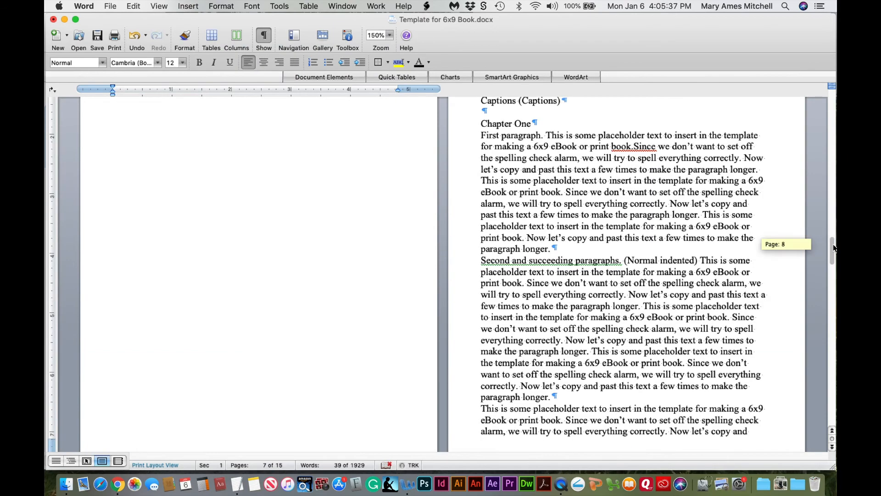
scroll(765, 241, up, 6)
click(112, 248)
key(BackSpace)
Insert a page break after the "Dedication" line and delete the empty paragraph above "Blank (Normal centered)"
click(254, 236)
click(188, 6)
mouse_move(193, 20)
click(321, 20)
key(Delete)
Insert a page break after "Blank (Normal centered)" and delete the empty paragraph above the "Table of Contents" line
key(End)
click(188, 6)
click(330, 19)
mouse_move(832, 242)
mouse_down()
mouse_move(833, 257)
mouse_move(833, 246)
mouse_up()
click(113, 293)
key(BackSpace)
Insert a page break after the "Table of Contents" line and delete the empty paragraph above "Blank or Table of Contents overflow"
click(282, 283)
click(189, 6)
mouse_move(294, 17)
click(321, 21)
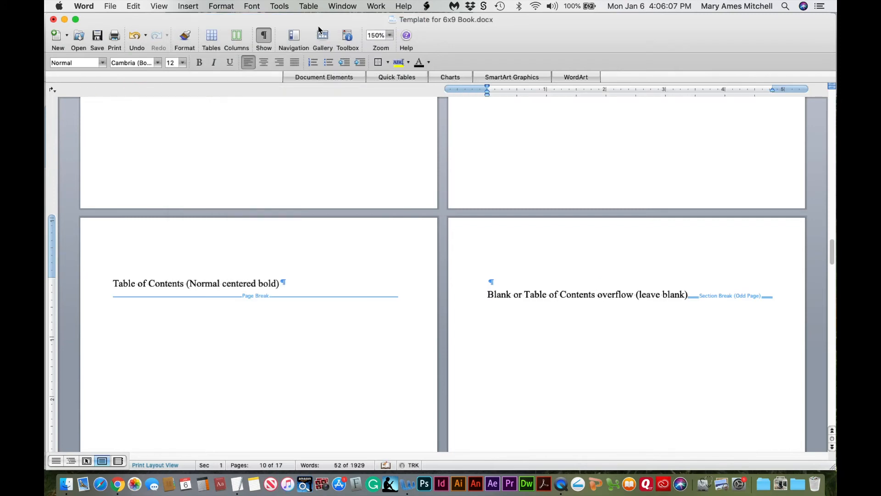
click(488, 296)
key(BackSpace)
Set the document zoom to 50% and review how the front matter and chapters are spread over the pages
drag(832, 251, 835, 266)
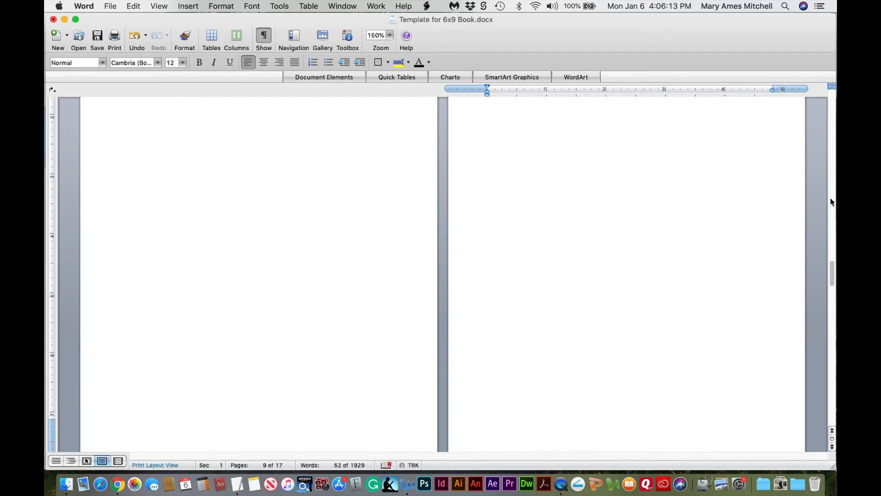
click(389, 36)
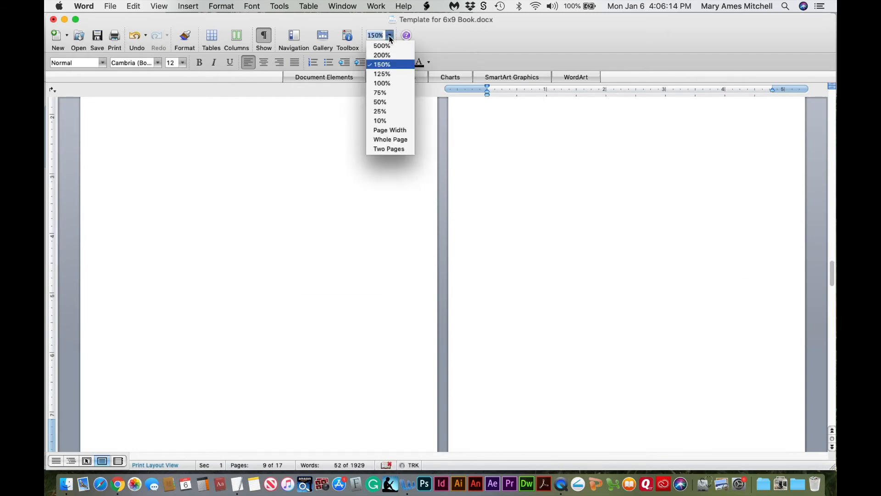
click(381, 108)
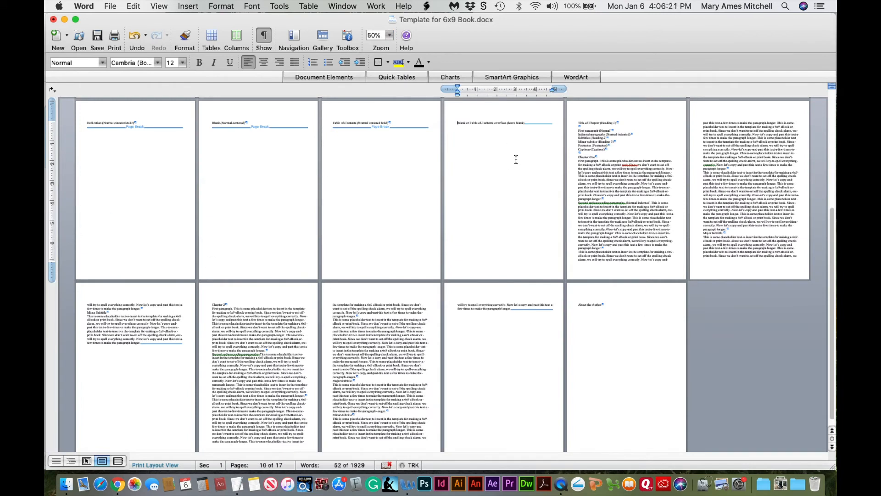
drag(833, 236, 833, 119)
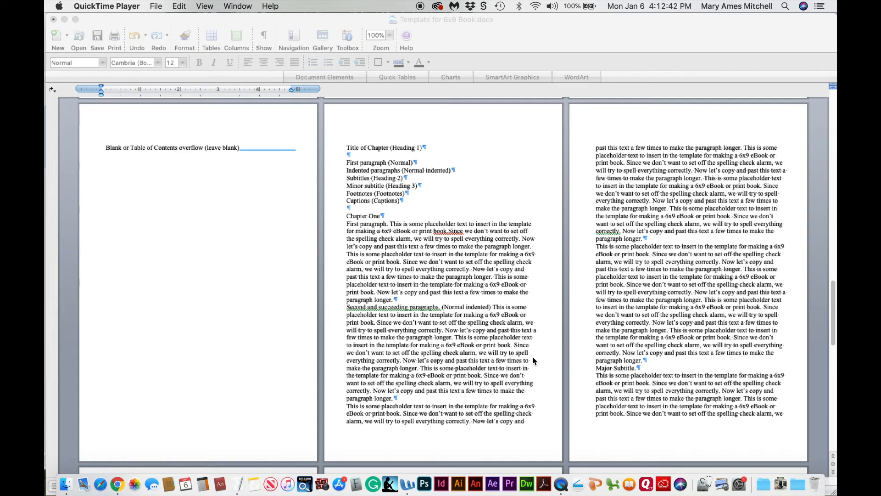
Show the header and footer areas around the "Title of Chapter" page and open the Formatting Palette with the header and footer options
click(432, 132)
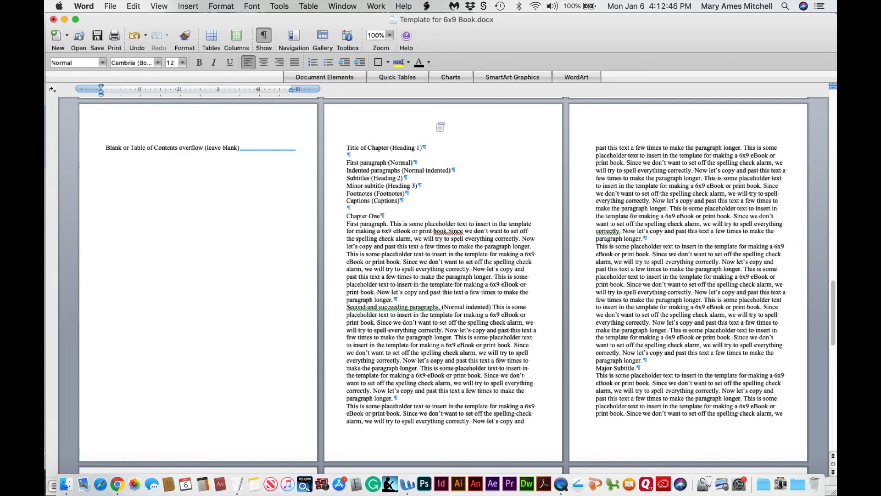
click(161, 6)
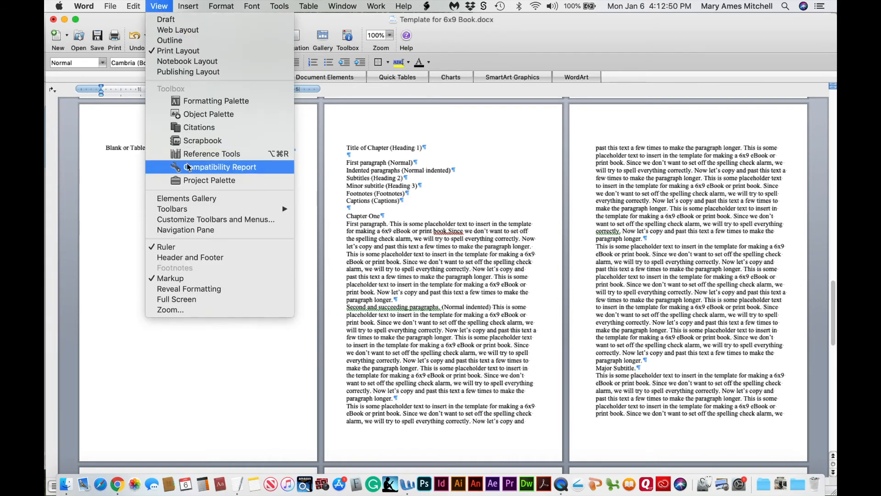
click(197, 257)
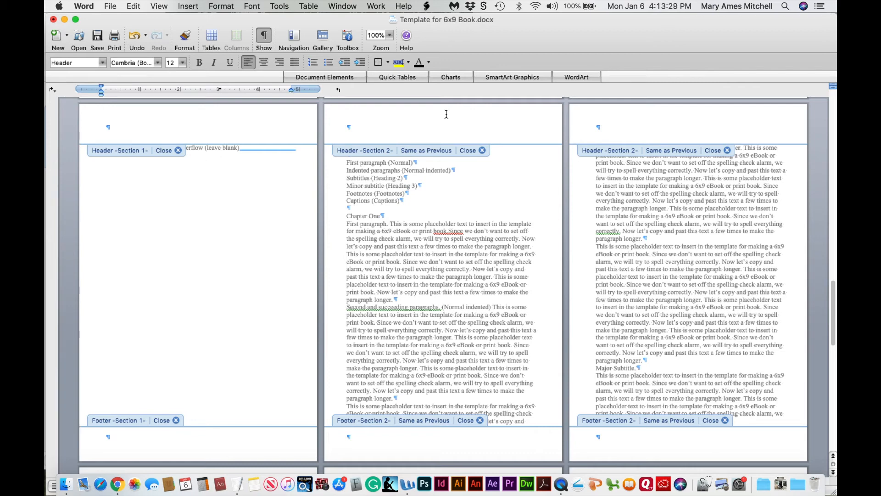
click(348, 36)
drag(785, 19, 665, 24)
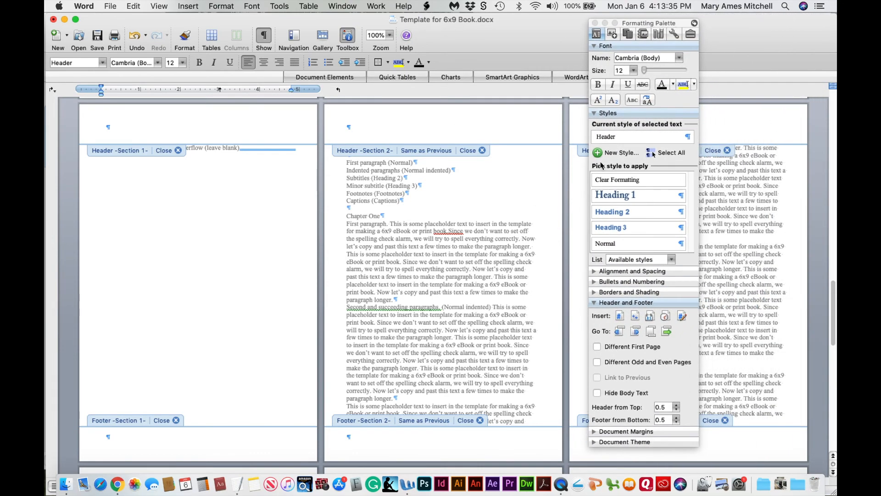
Unlink the Section 2 header and footer on the "Title of Chapter" page from the previous section
click(594, 114)
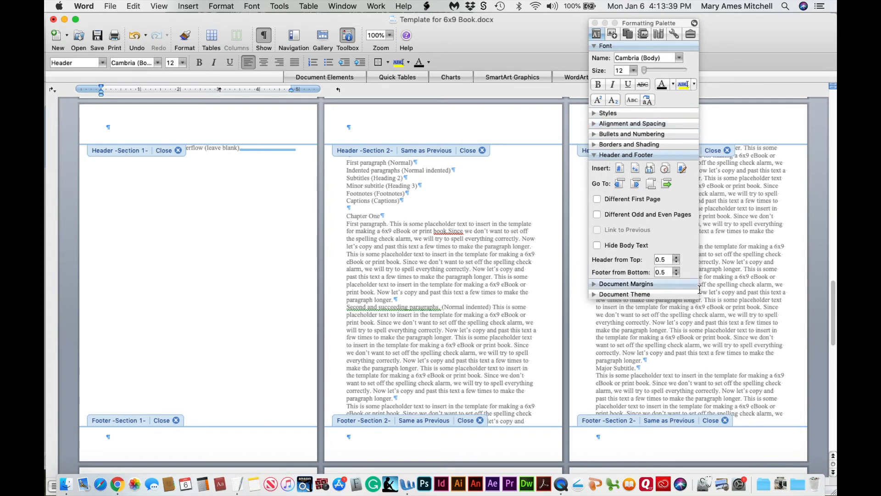
click(403, 129)
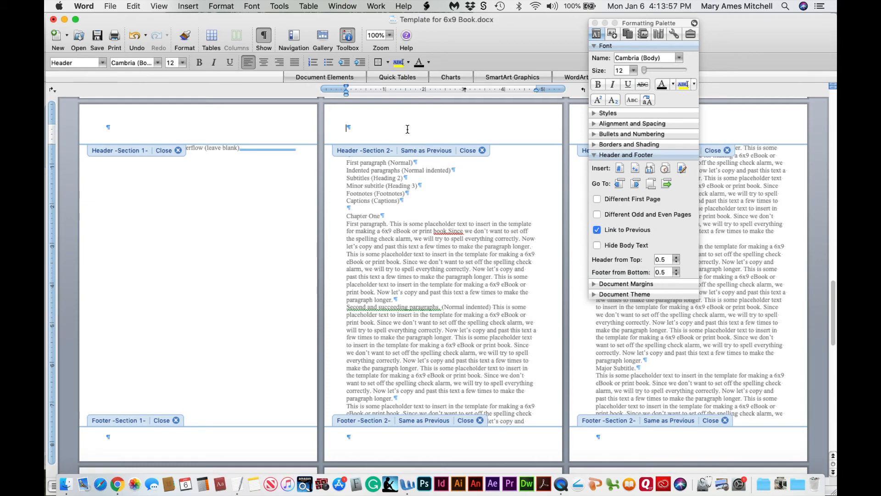
click(597, 230)
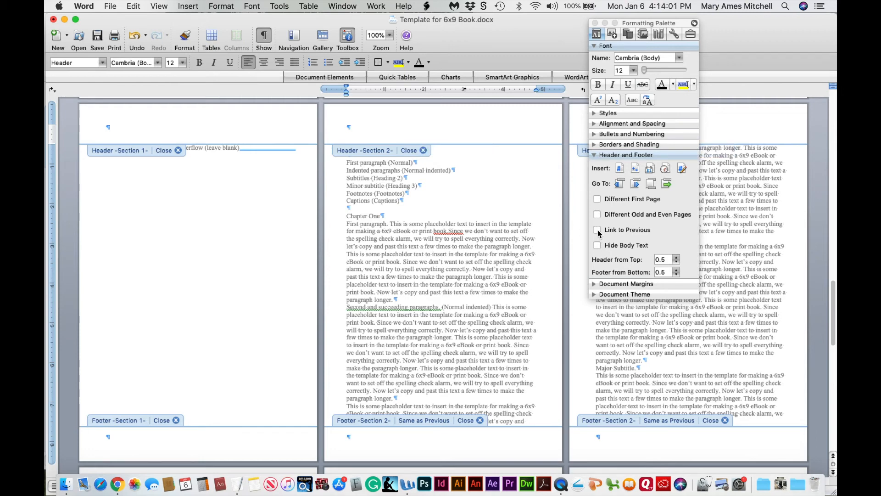
click(392, 441)
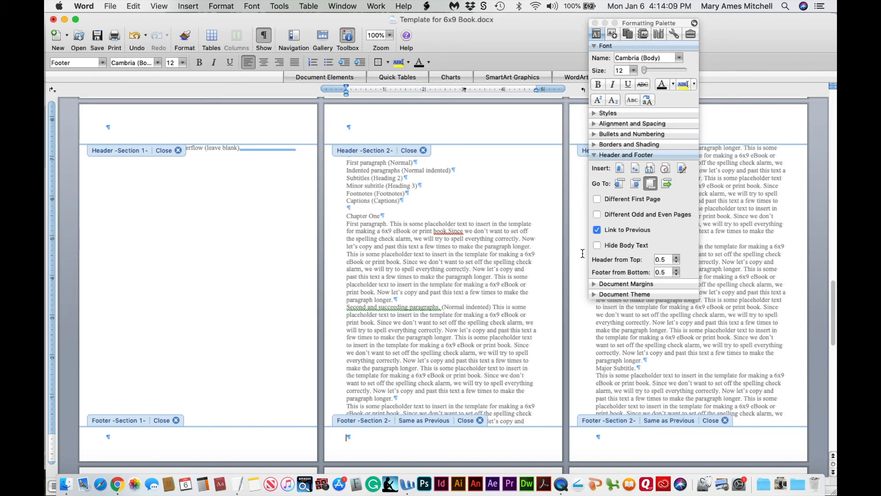
click(597, 230)
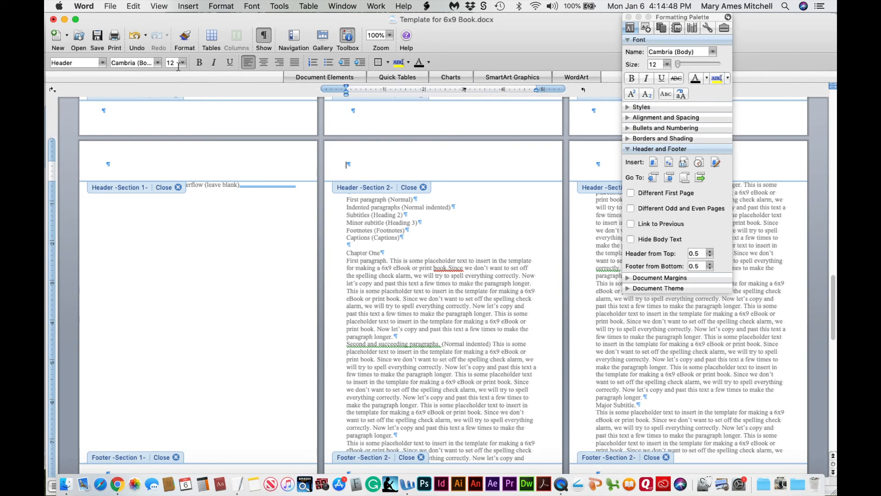
Add page numbers to the Section 2 header with outside alignment, no number on the first page, and numbering starting at 1
click(191, 12)
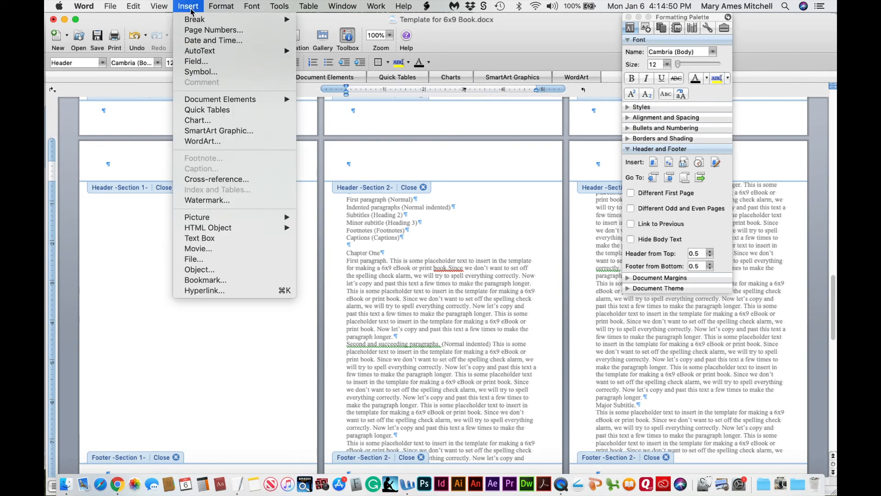
click(202, 31)
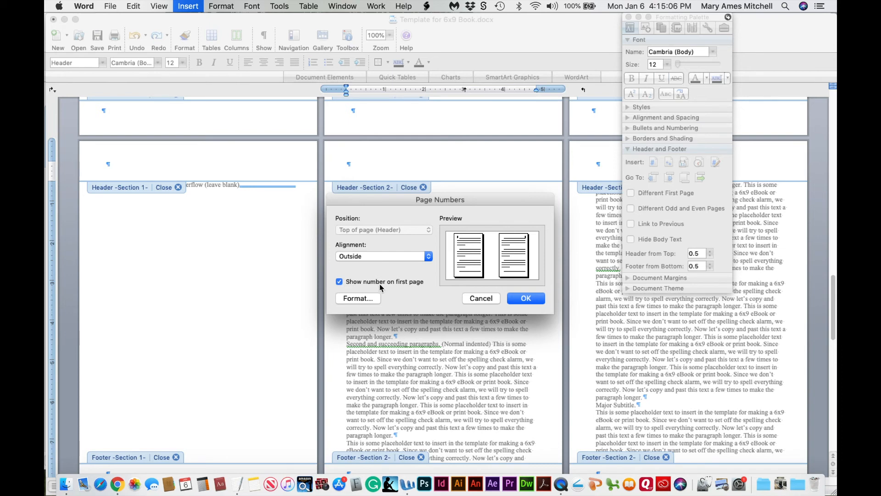
click(340, 284)
click(357, 300)
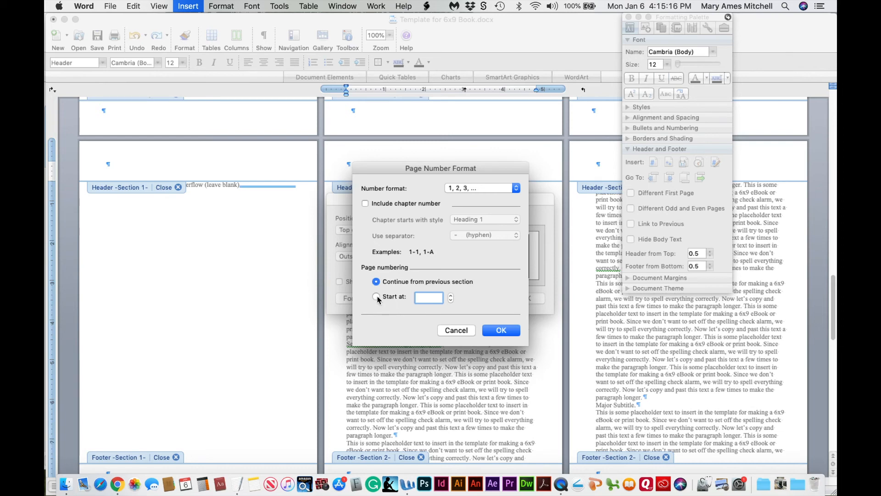
click(377, 296)
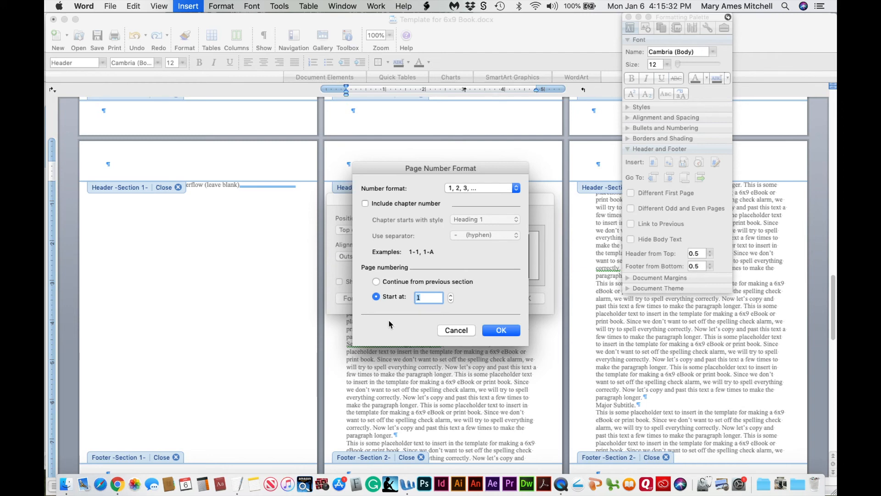
click(502, 330)
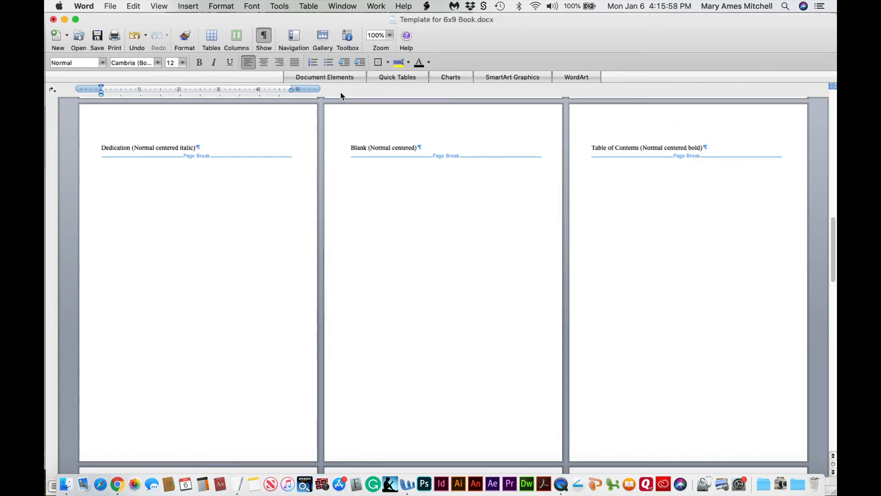
Hide the nonprinting formatting marks and check the header page numbers from the front matter through Chapter 2
click(266, 38)
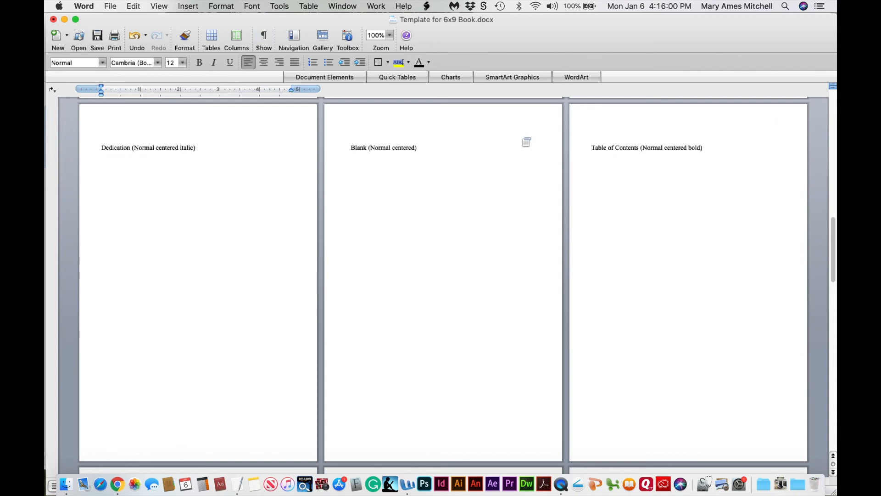
drag(834, 250, 834, 317)
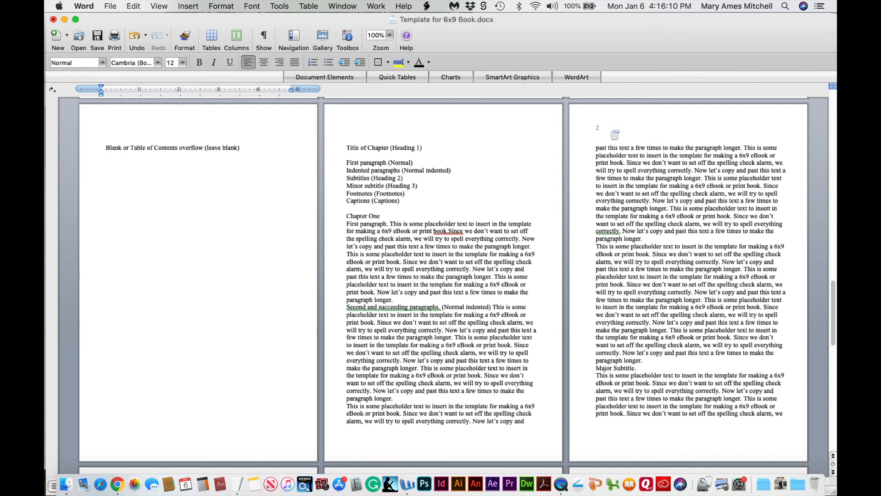
drag(835, 324, 834, 398)
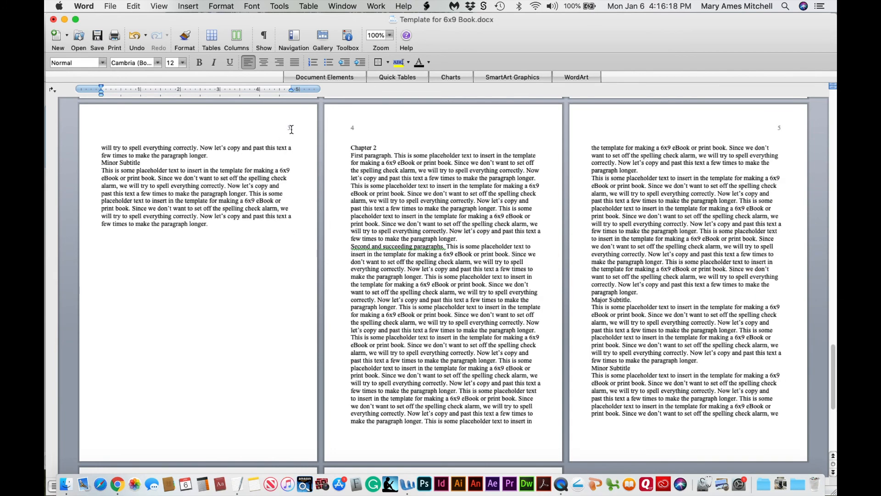
Give the Chapter 2 section a different first page header and footer, and close the Formatting Palette
click(416, 193)
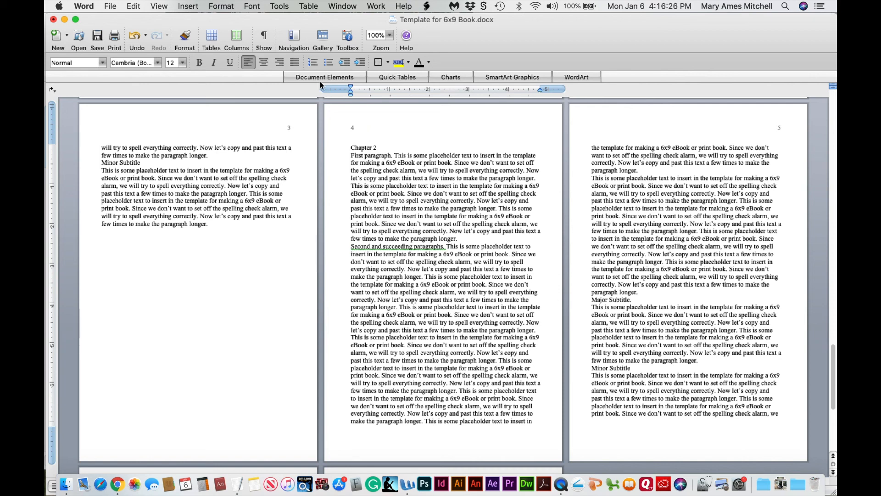
click(165, 6)
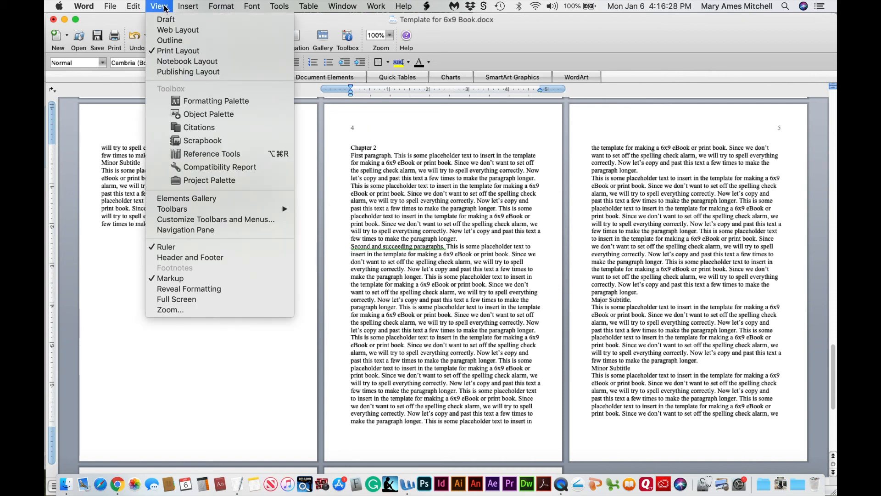
click(196, 257)
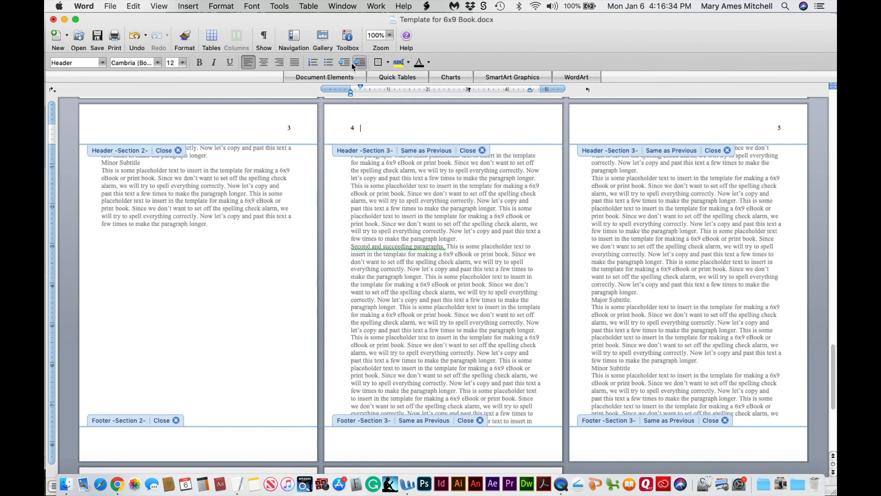
click(348, 34)
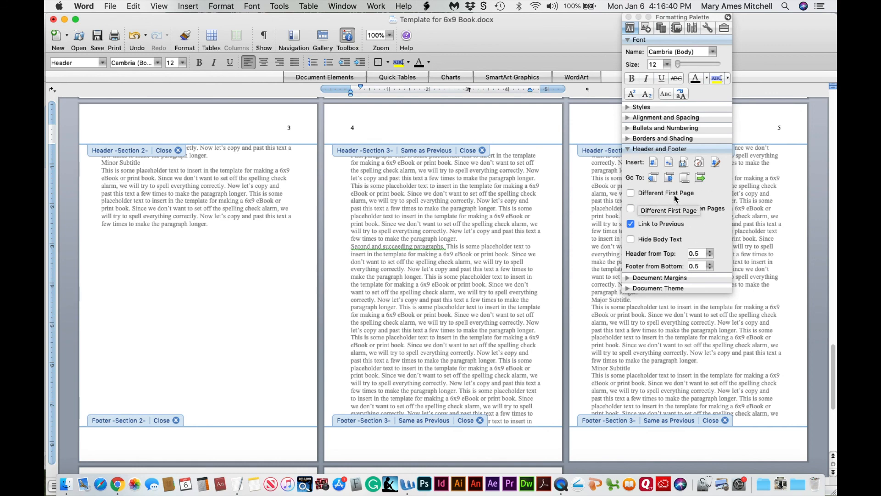
click(631, 194)
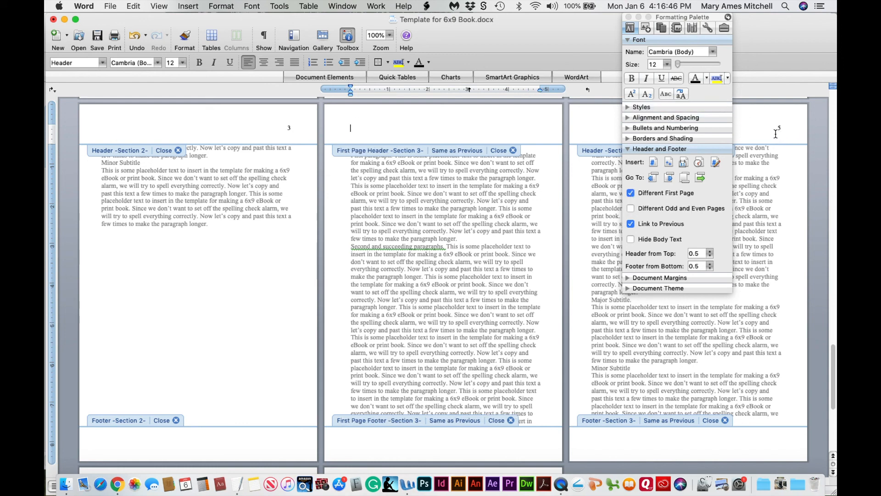
click(629, 17)
drag(834, 351, 836, 397)
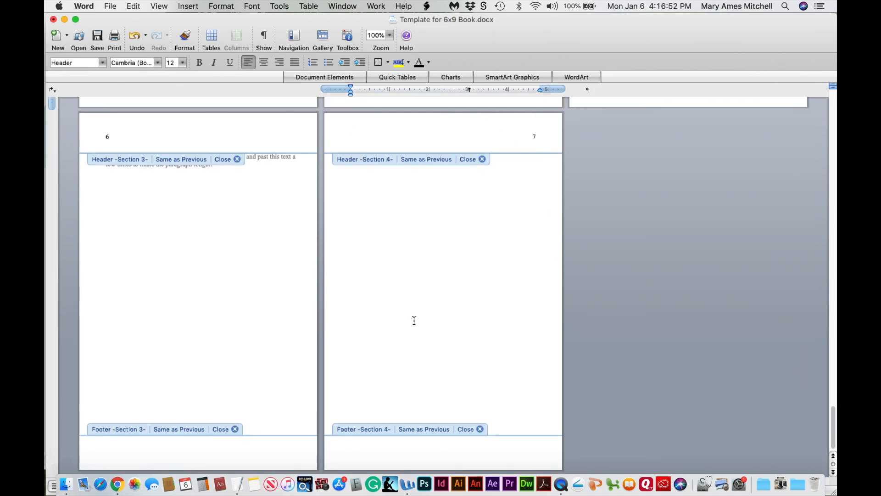